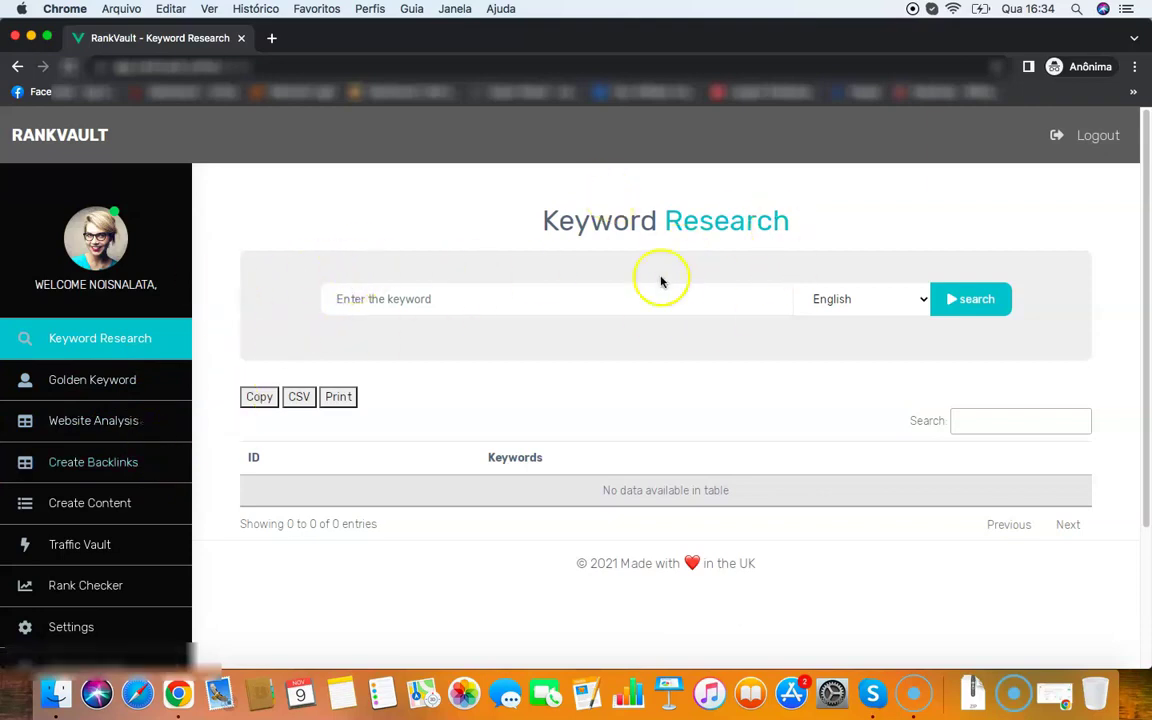
# Run a keyword research search for 'weight loss' with English as the search language
pyautogui.click(858, 297)
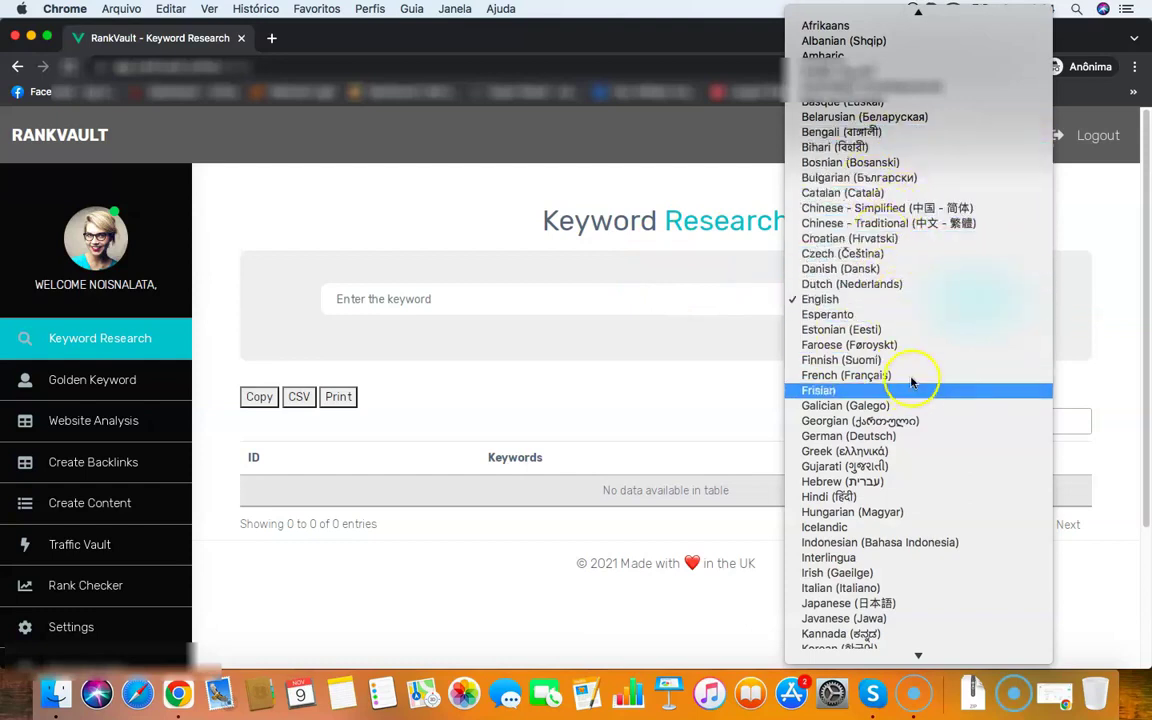
pyautogui.scroll(-5, 918, 514)
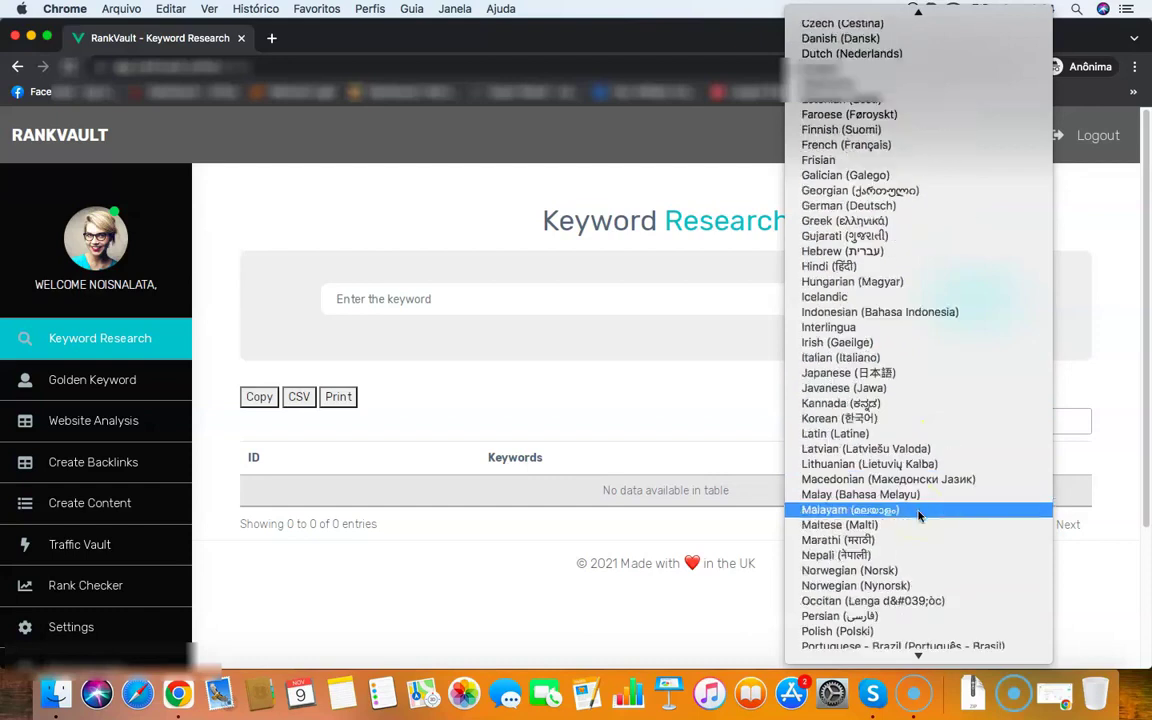
pyautogui.scroll(6, 921, 500)
pyautogui.click(878, 307)
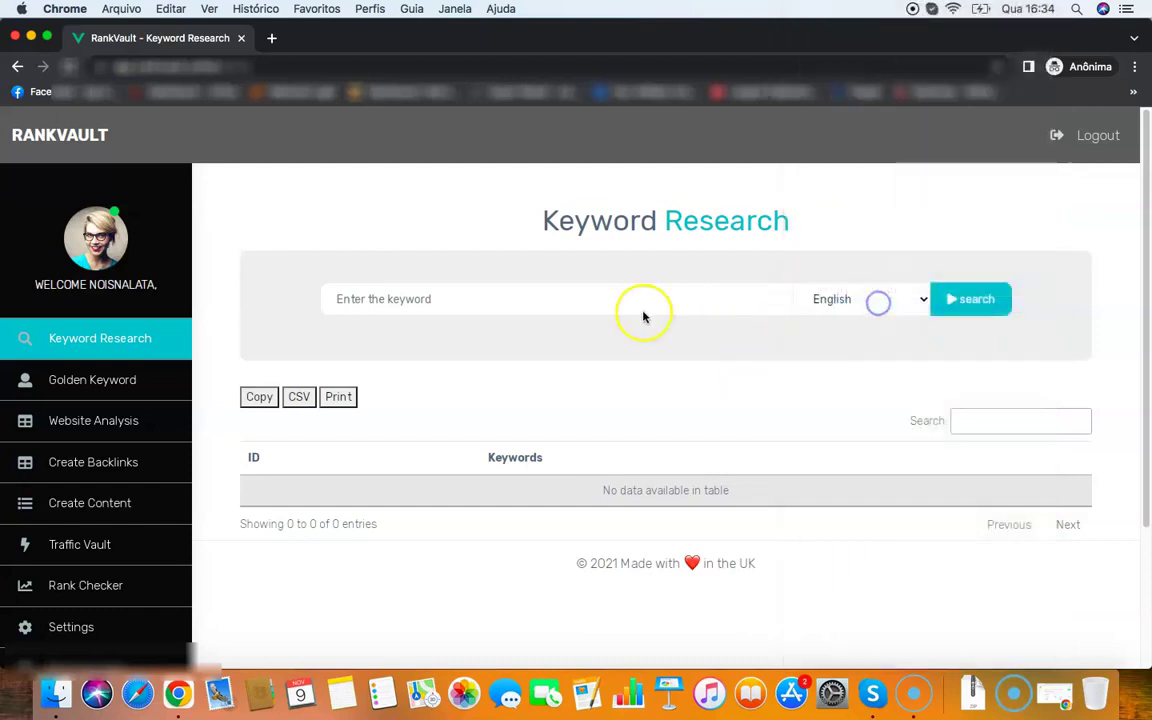
pyautogui.click(583, 303)
pyautogui.write('weight loss')
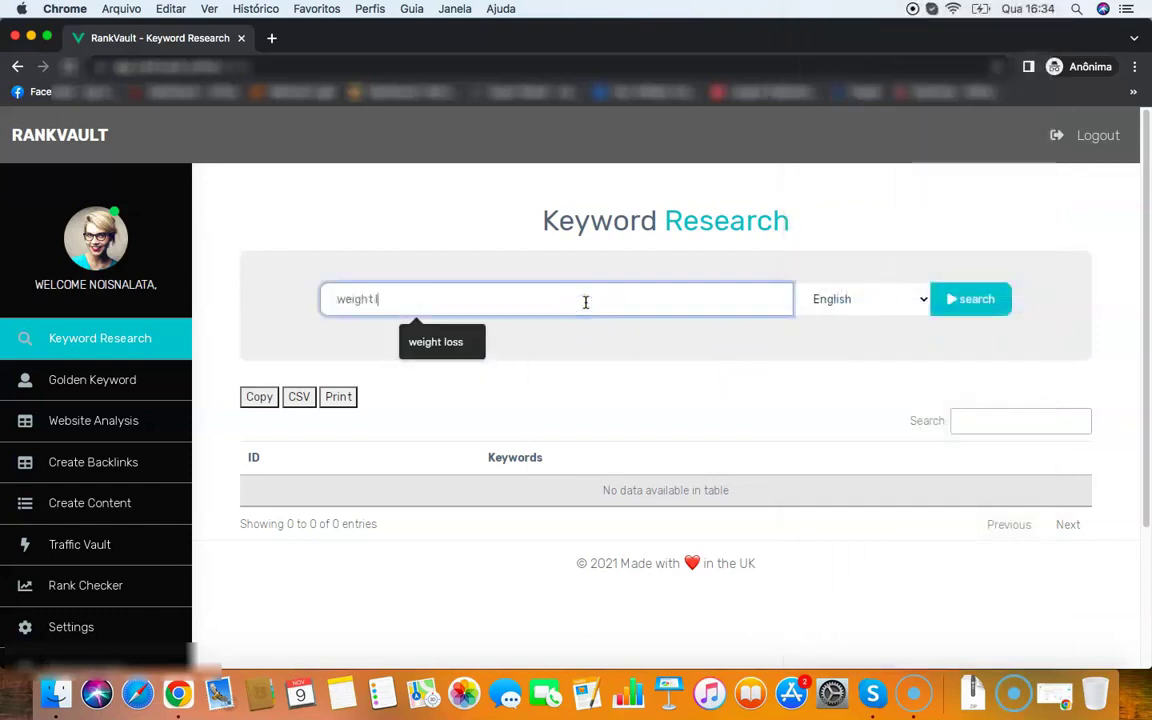
pyautogui.click(978, 298)
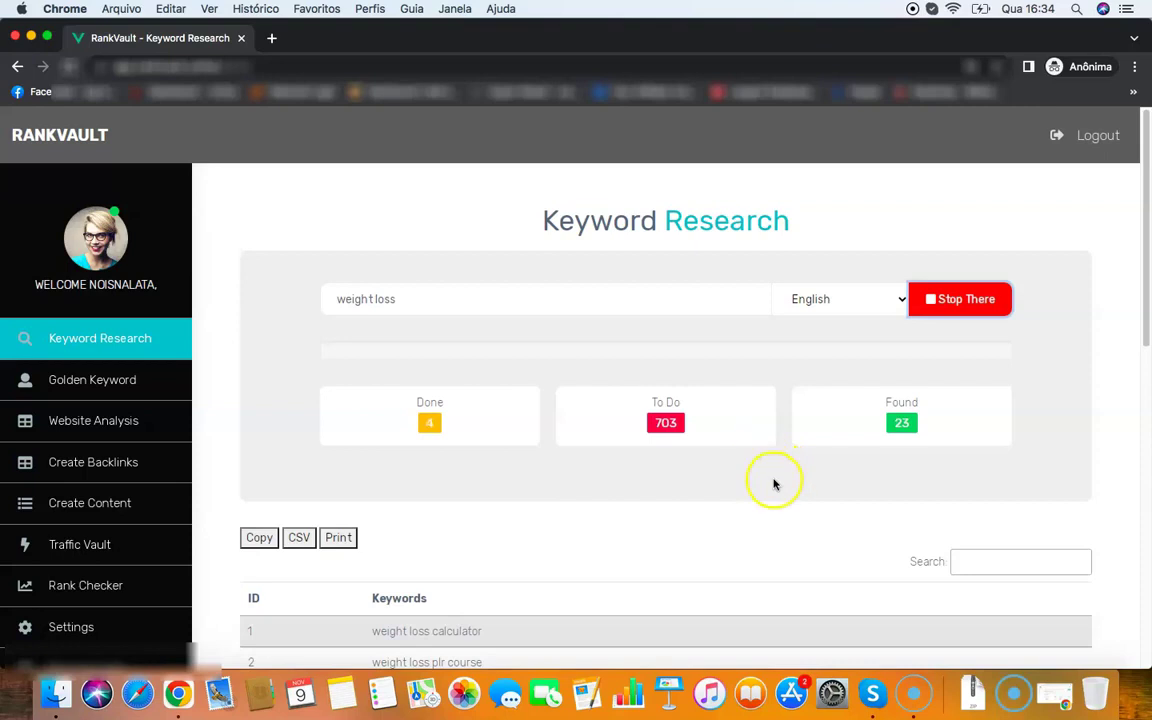
# Scroll through the running weight loss search as keywords accumulate
pyautogui.scroll(-5, 774, 478)
pyautogui.scroll(5, 774, 476)
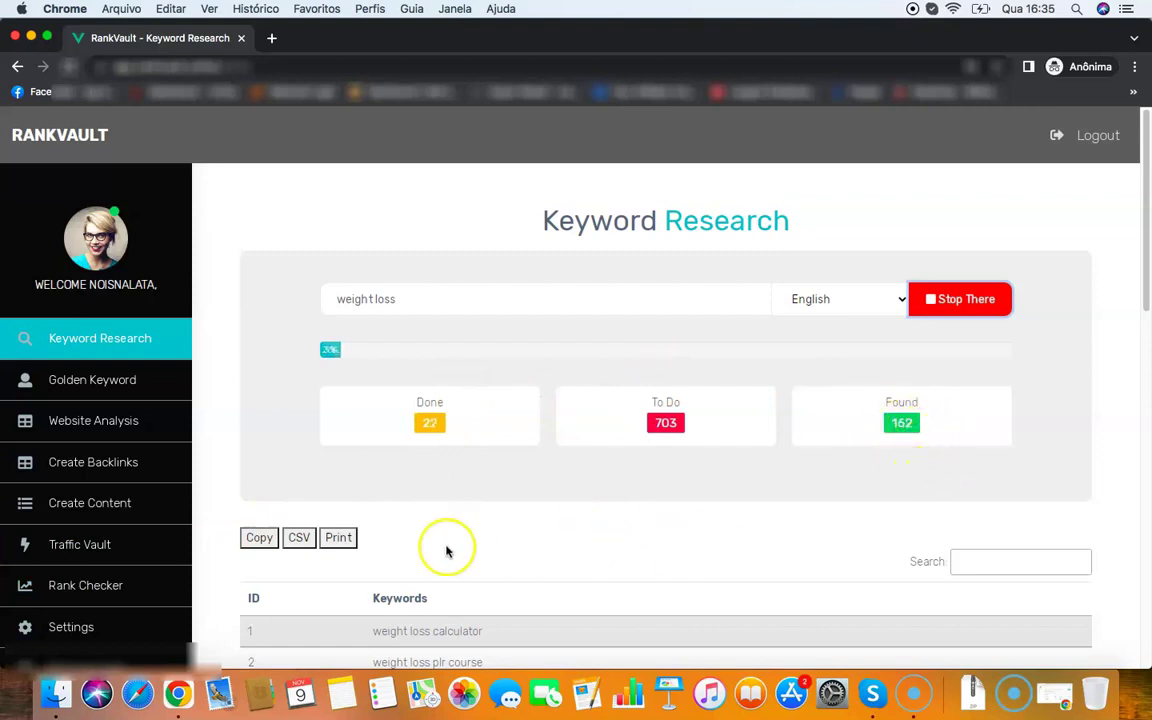
pyautogui.click(966, 299)
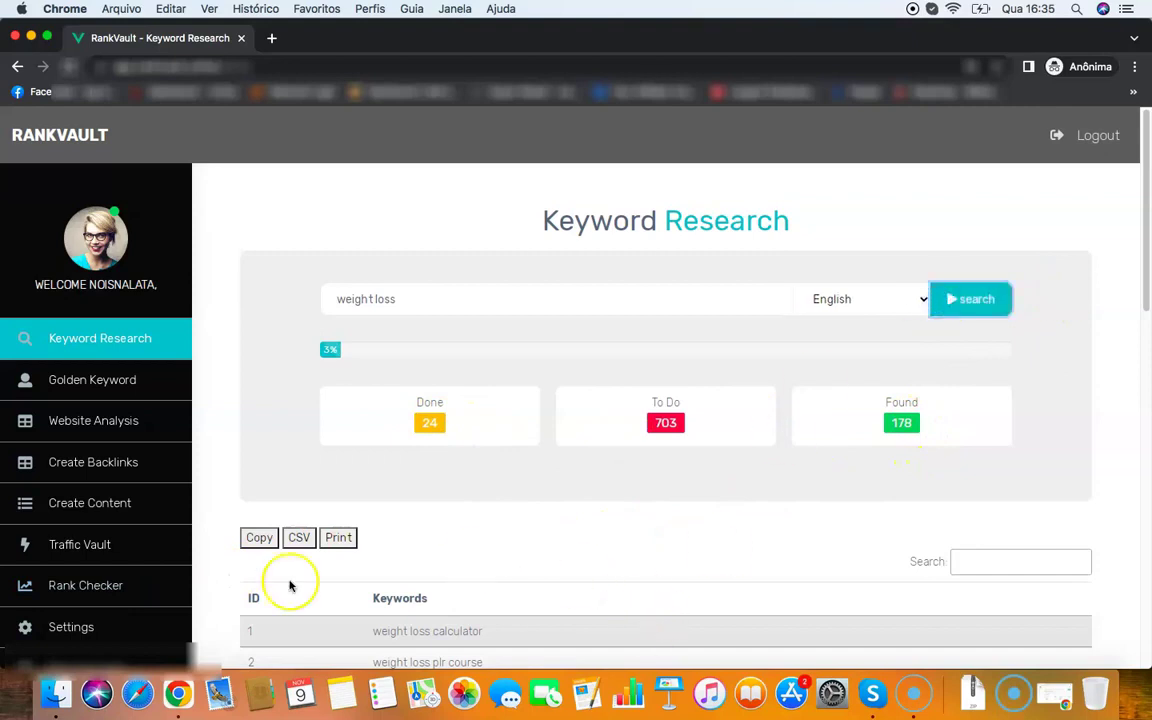
pyautogui.scroll(-10, 481, 528)
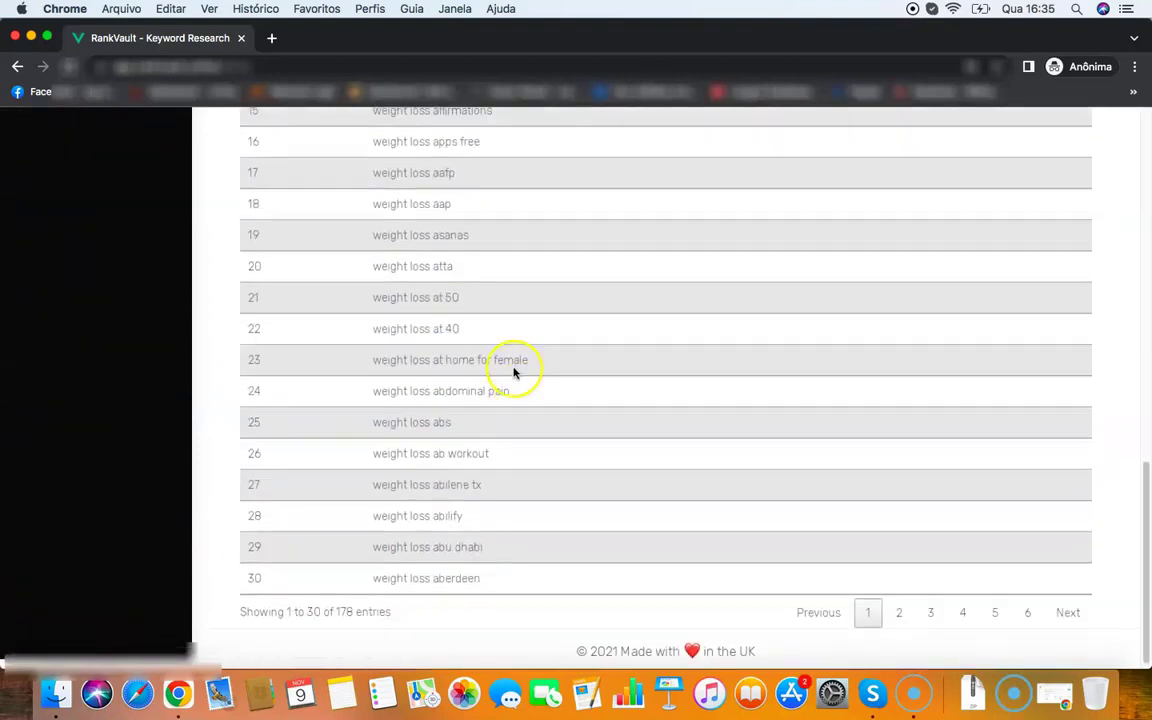
pyautogui.scroll(8, 530, 343)
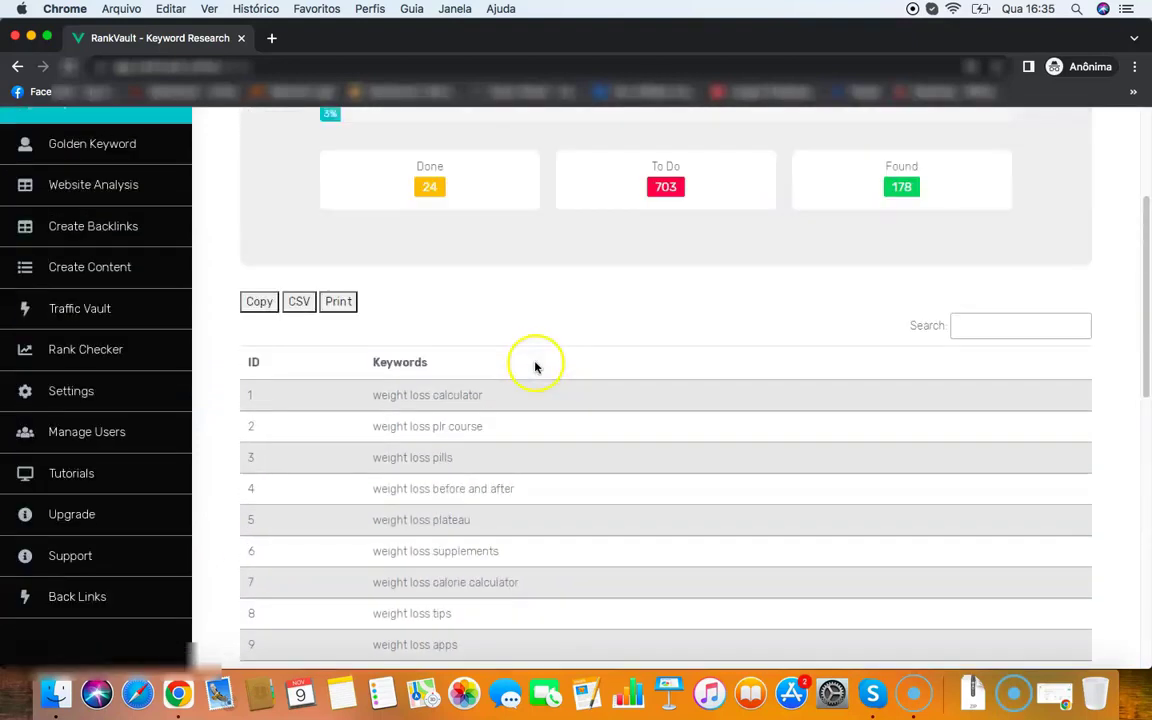
pyautogui.scroll(-8, 640, 440)
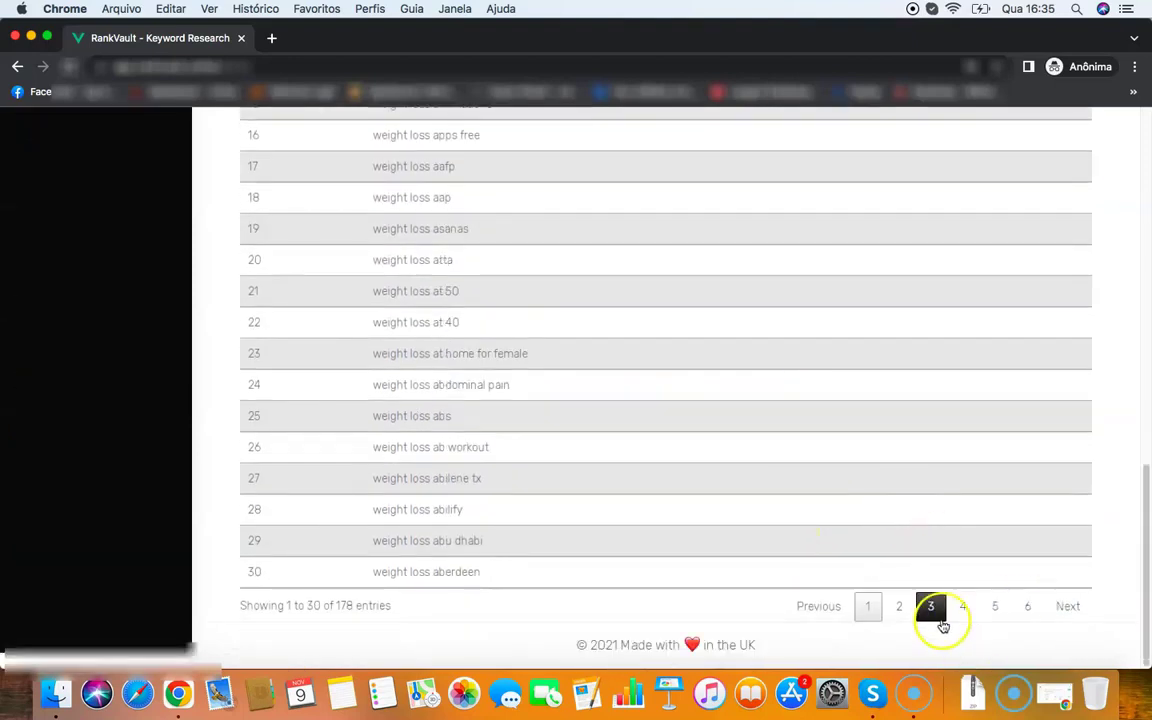
pyautogui.click(941, 620)
pyautogui.click(997, 610)
pyautogui.click(960, 608)
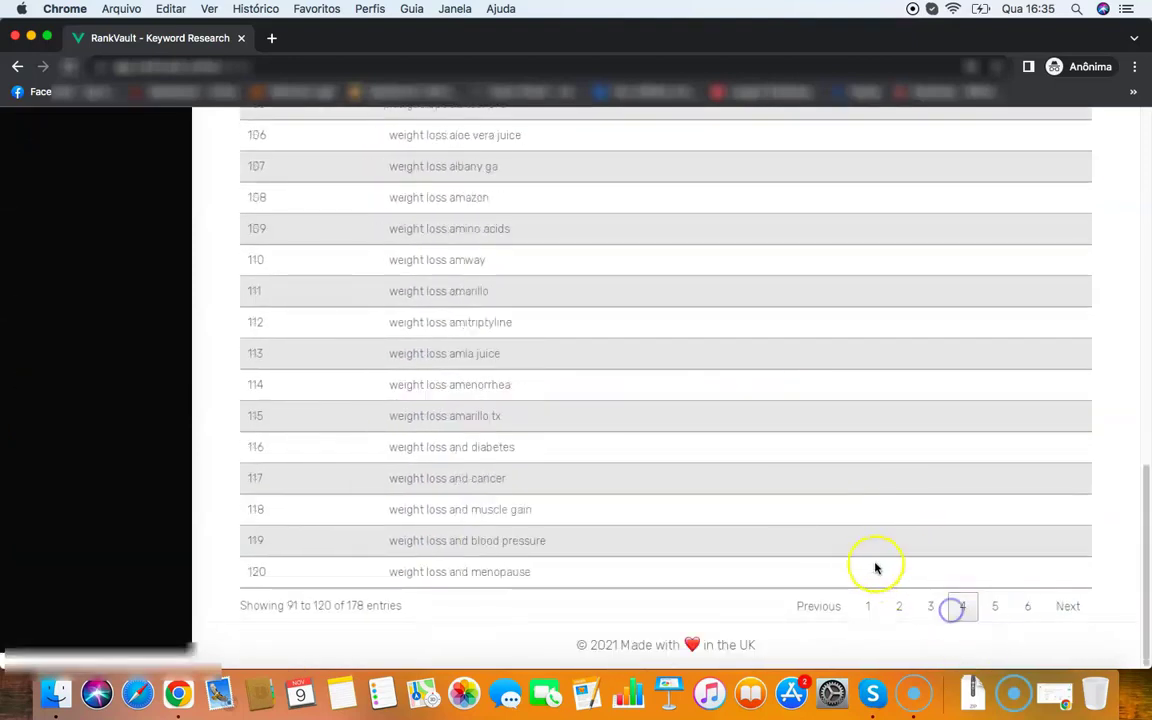
pyautogui.scroll(10, 875, 568)
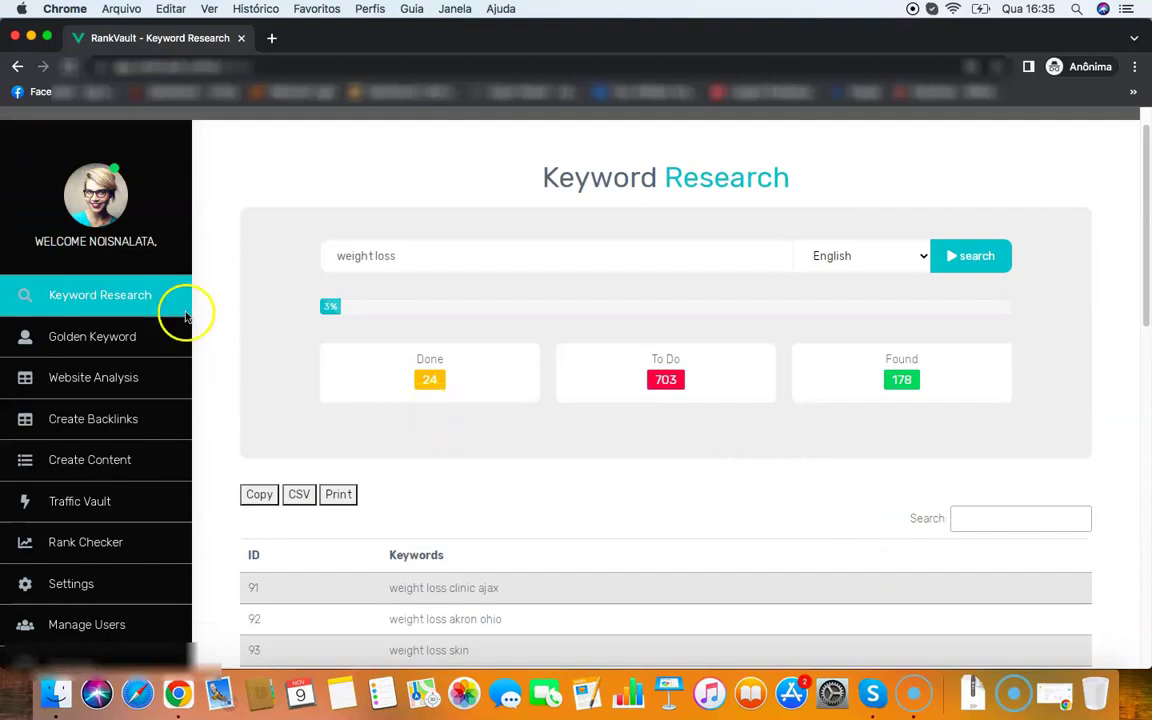
pyautogui.scroll(-10, 545, 509)
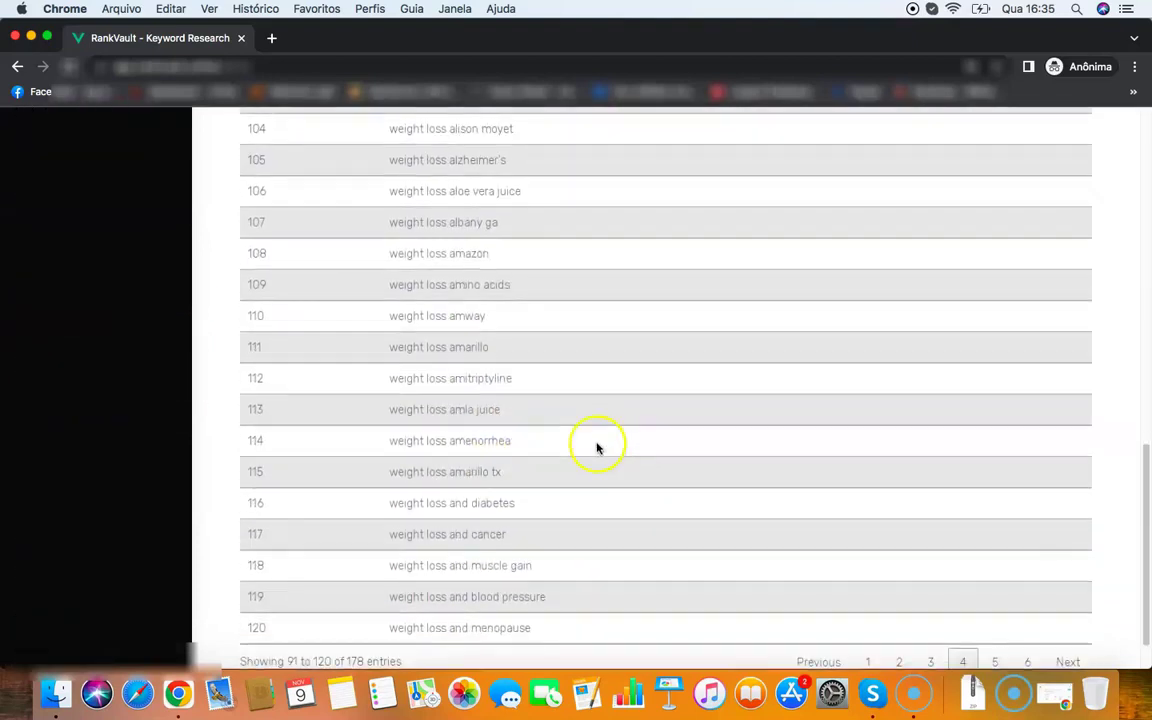
pyautogui.scroll(10, 597, 447)
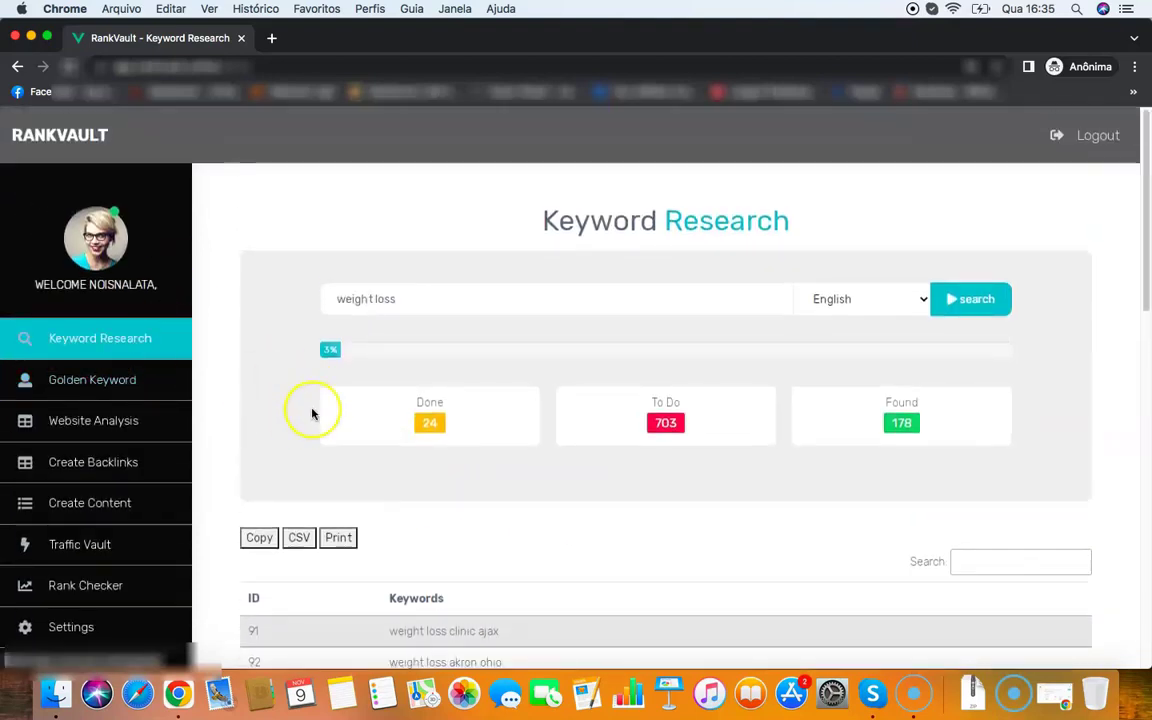
pyautogui.scroll(-10, 442, 437)
pyautogui.click(893, 606)
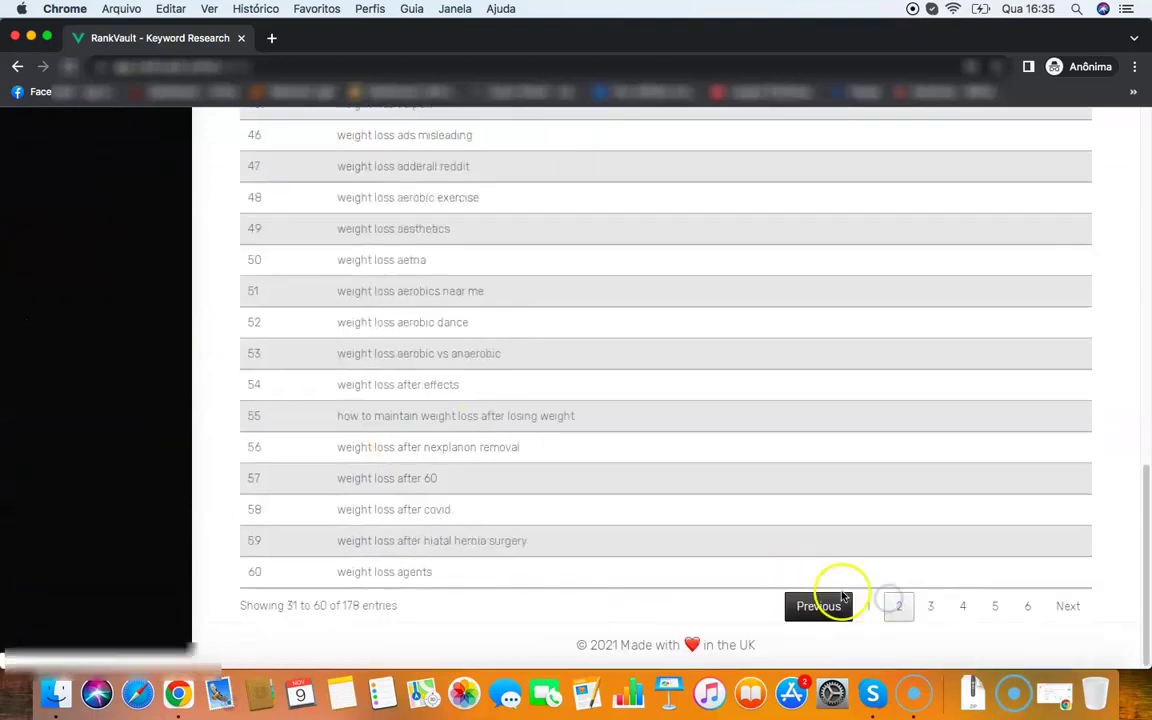
pyautogui.click(843, 597)
pyautogui.scroll(10, 481, 445)
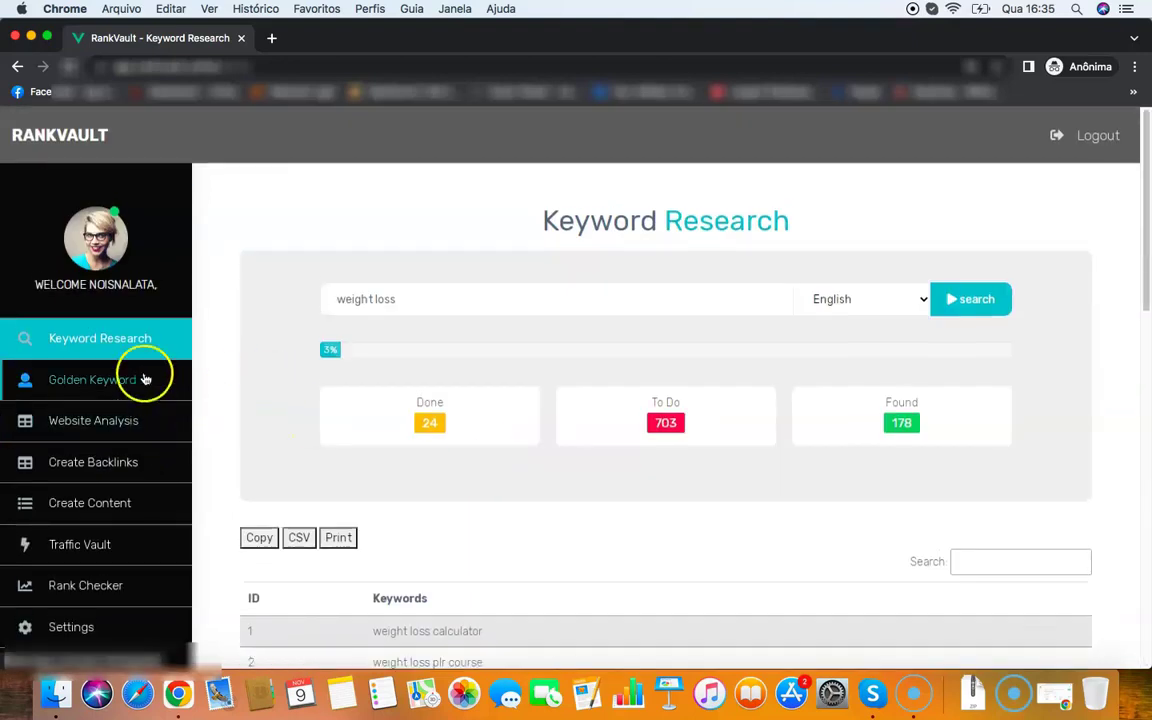
# Open the Golden Keyword Finder and enter five weight loss keywords, from 'weight loss' to 'weight loss calculator'
pyautogui.click(145, 379)
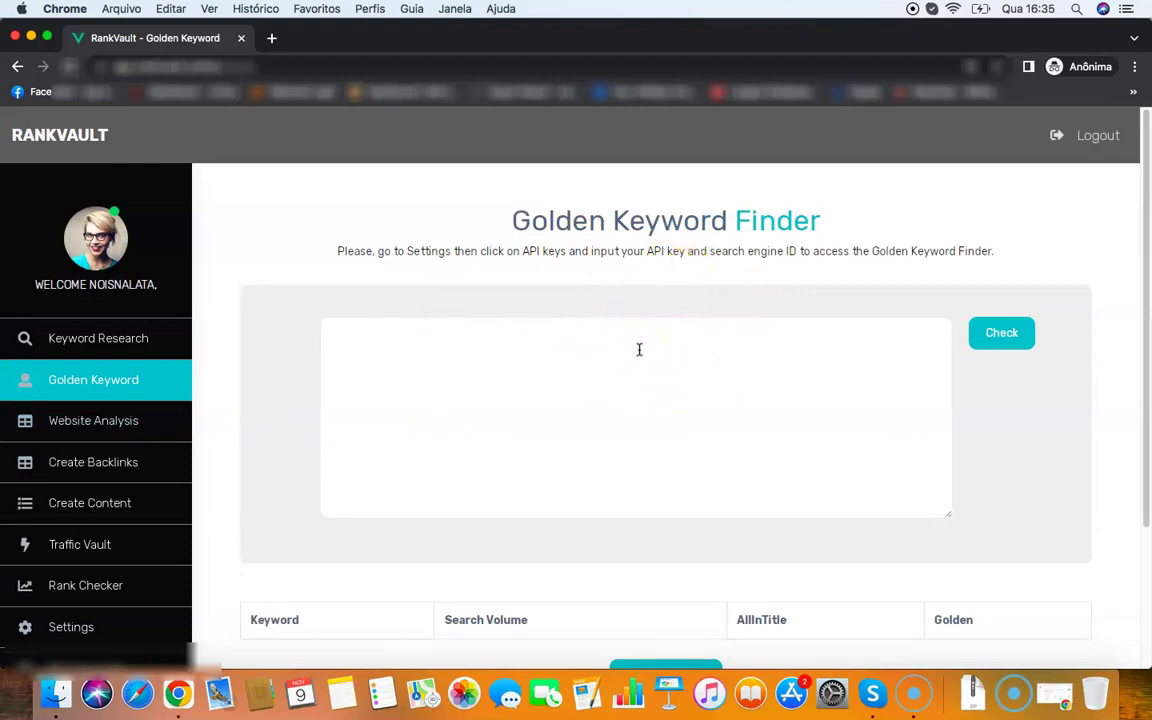
pyautogui.click(639, 352)
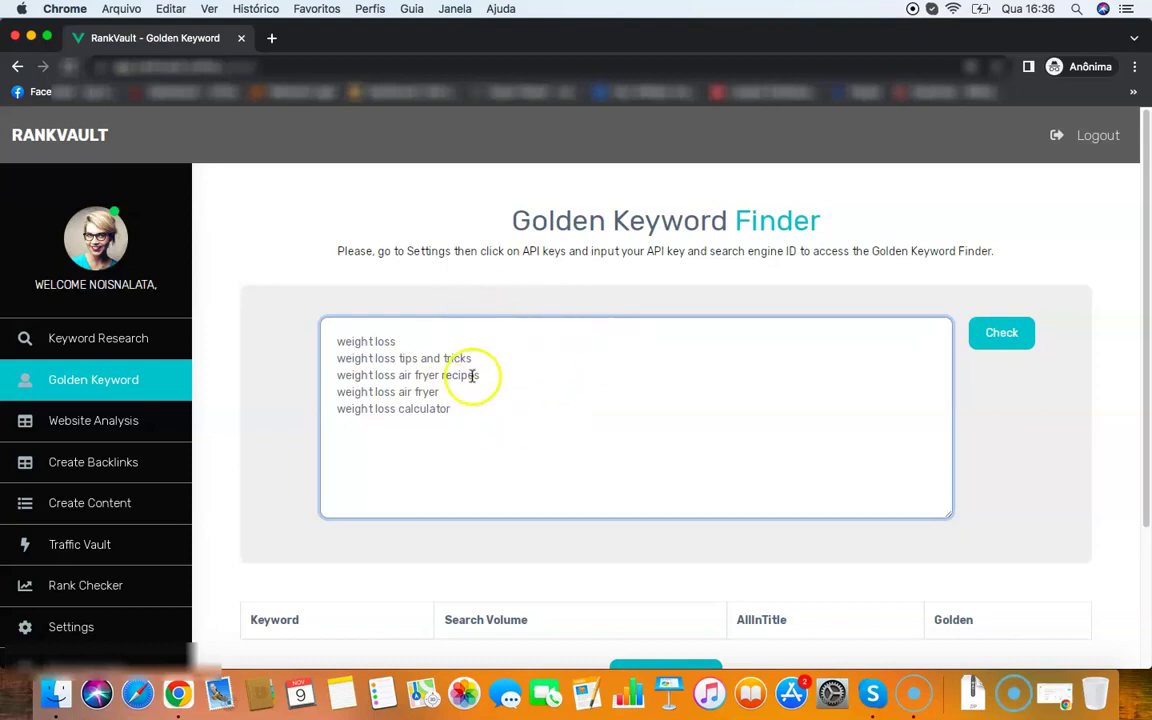
pyautogui.click(557, 355)
pyautogui.click(482, 342)
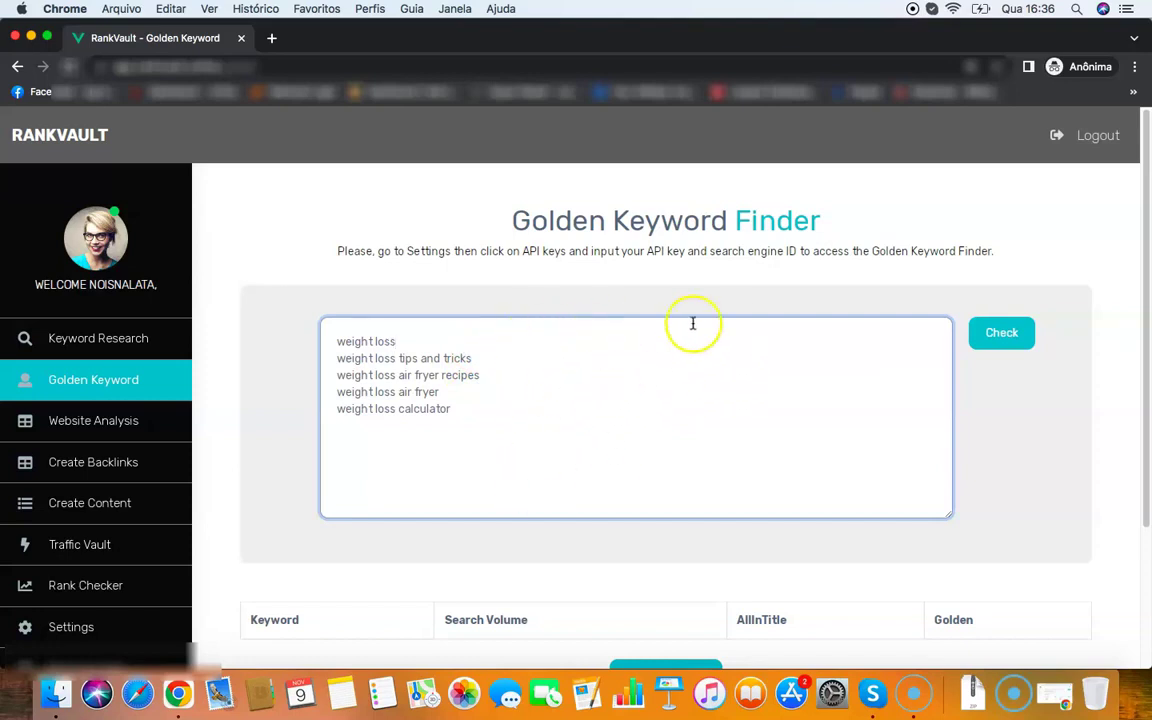
# Select all the entered keywords to verify the list, then deselect and review it
pyautogui.press('super+a')
pyautogui.click(540, 393)
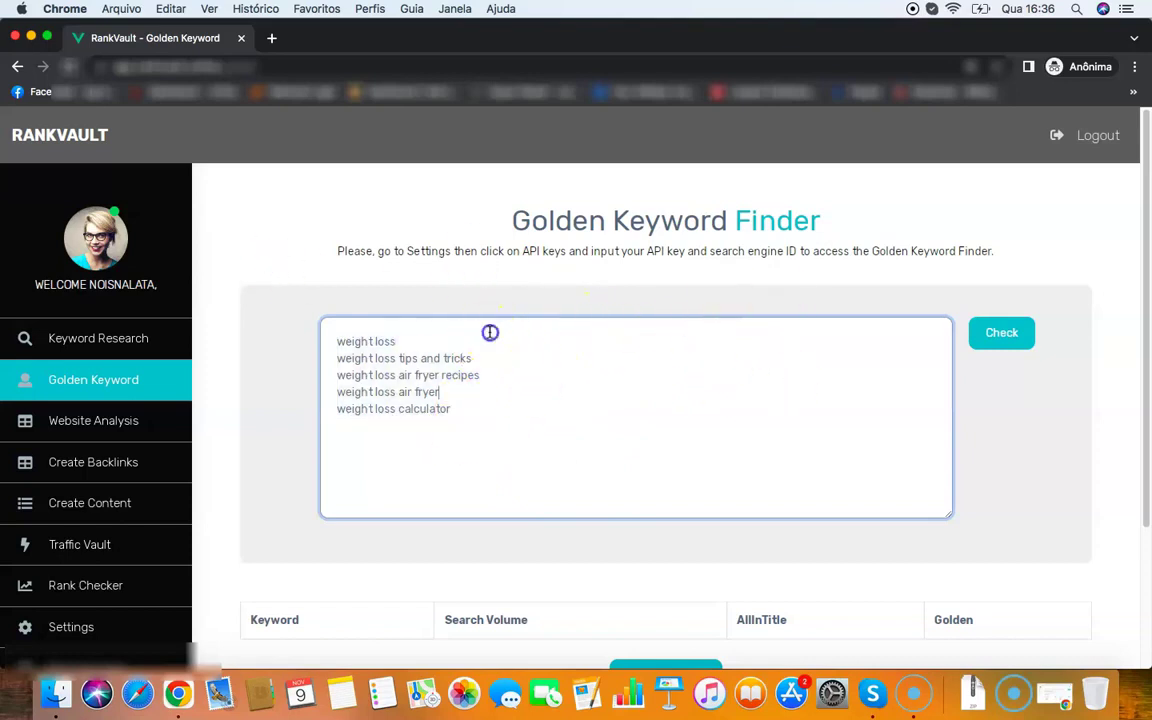
pyautogui.scroll(-3, 540, 365)
pyautogui.scroll(3, 524, 346)
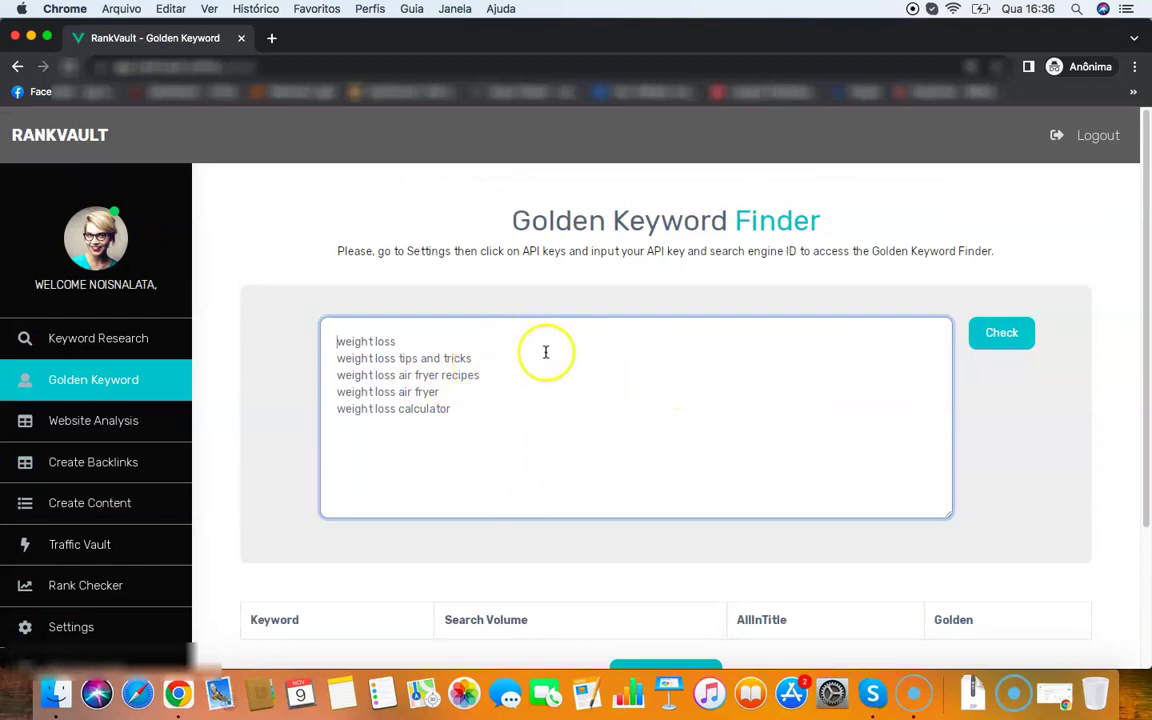
pyautogui.click(998, 332)
pyautogui.scroll(-3, 848, 254)
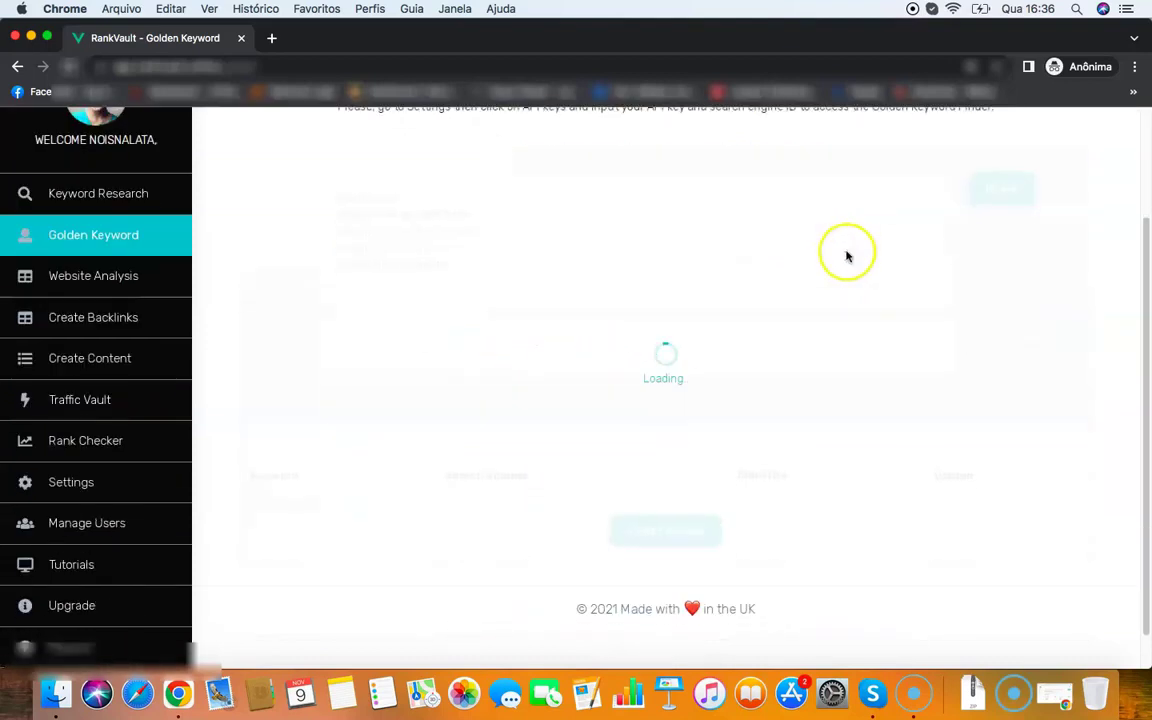
pyautogui.scroll(2, 845, 272)
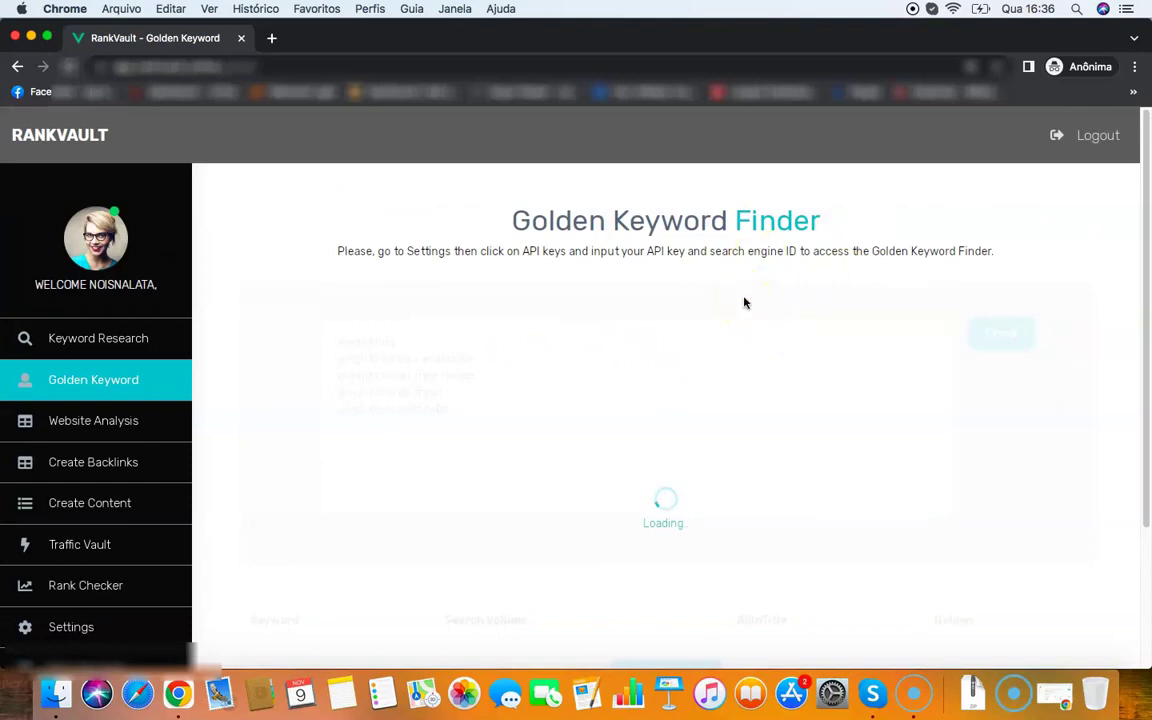
pyautogui.scroll(-4, 760, 300)
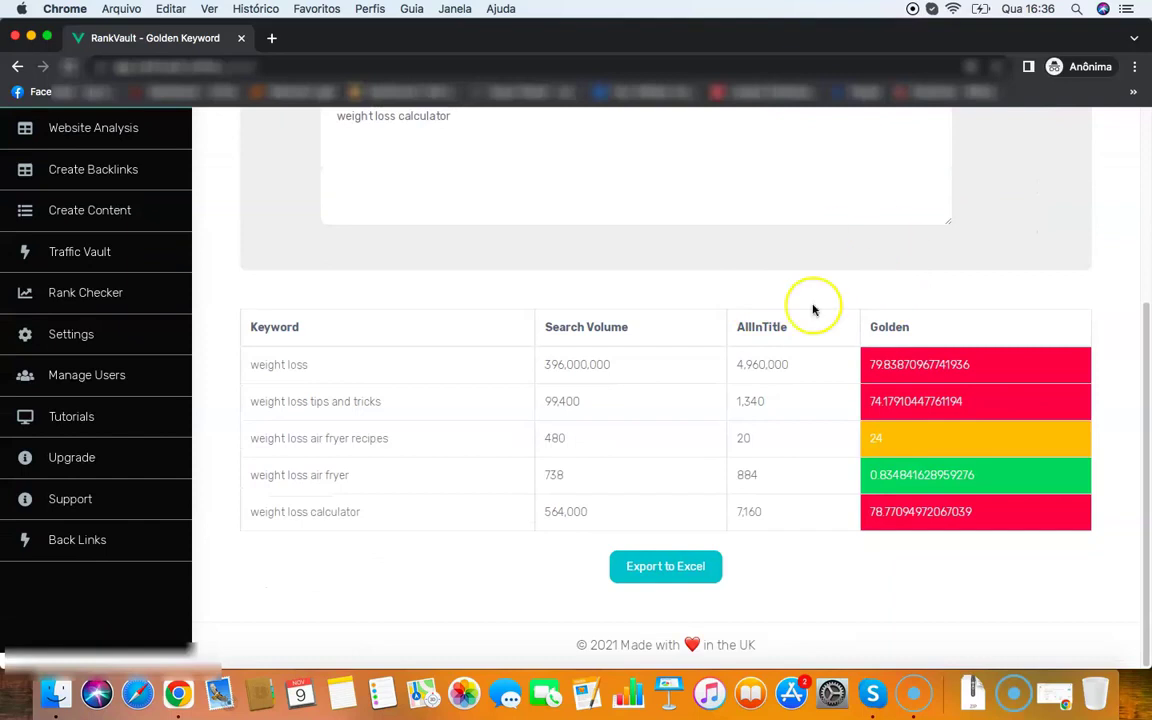
pyautogui.scroll(4, 860, 330)
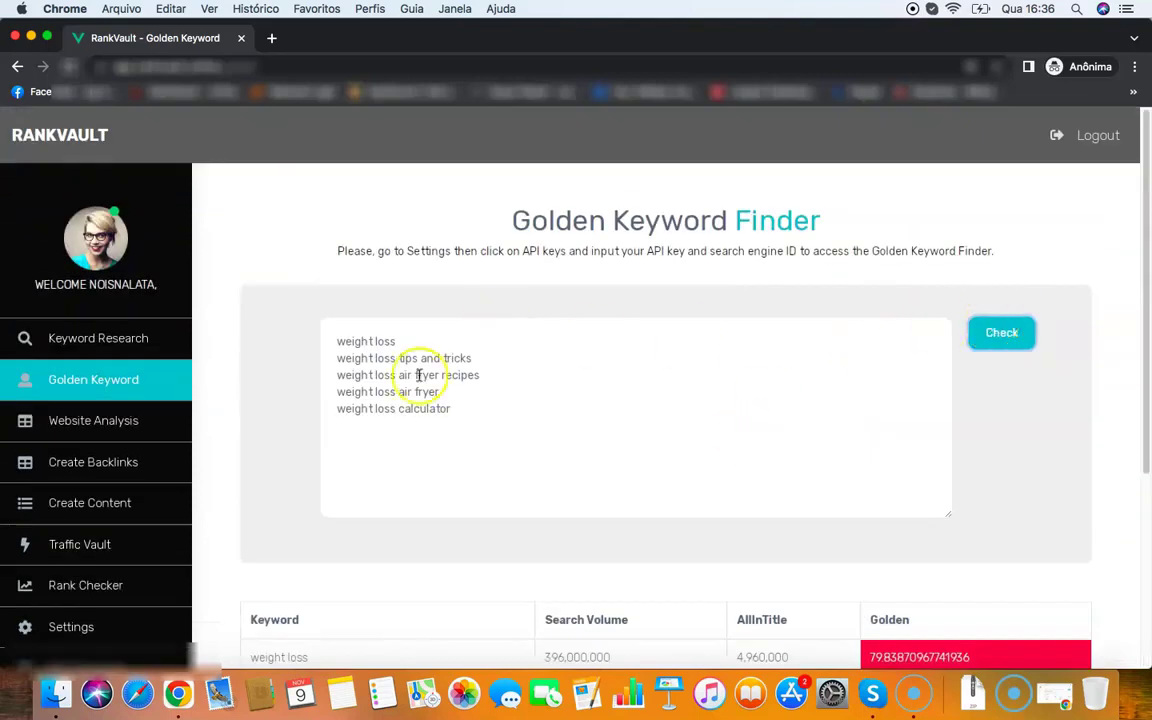
pyautogui.scroll(-4, 500, 380)
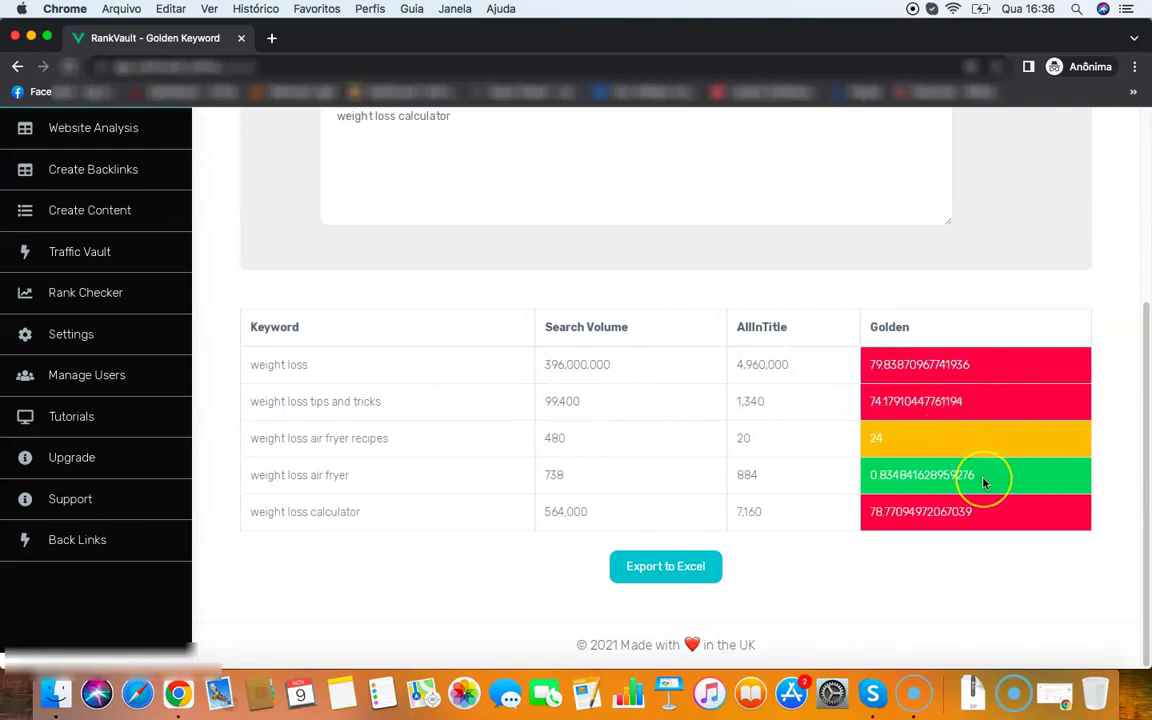
pyautogui.scroll(3, 983, 470)
pyautogui.scroll(-3, 985, 440)
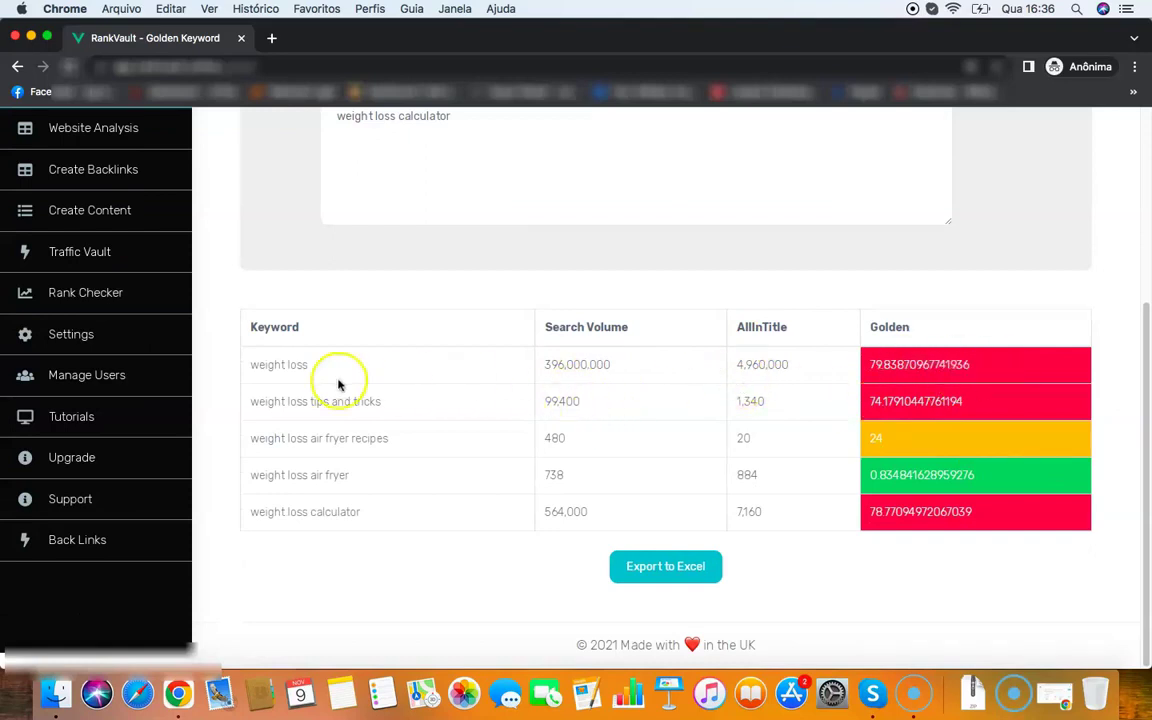
pyautogui.click(931, 400)
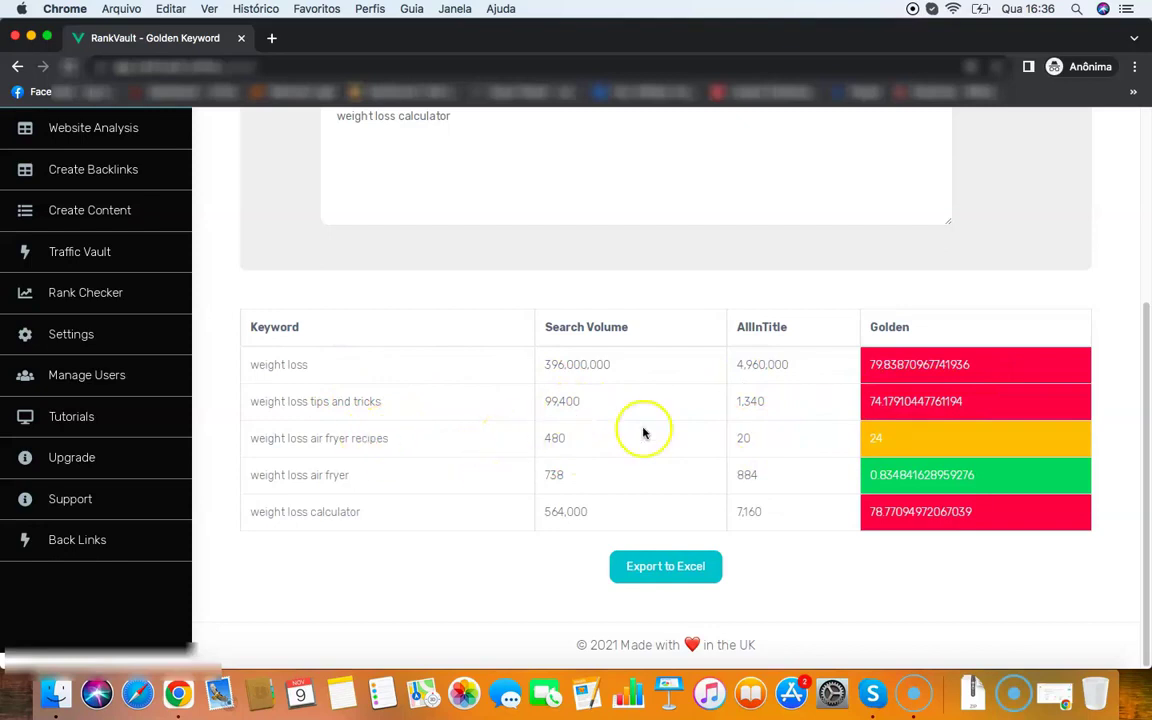
pyautogui.click(890, 441)
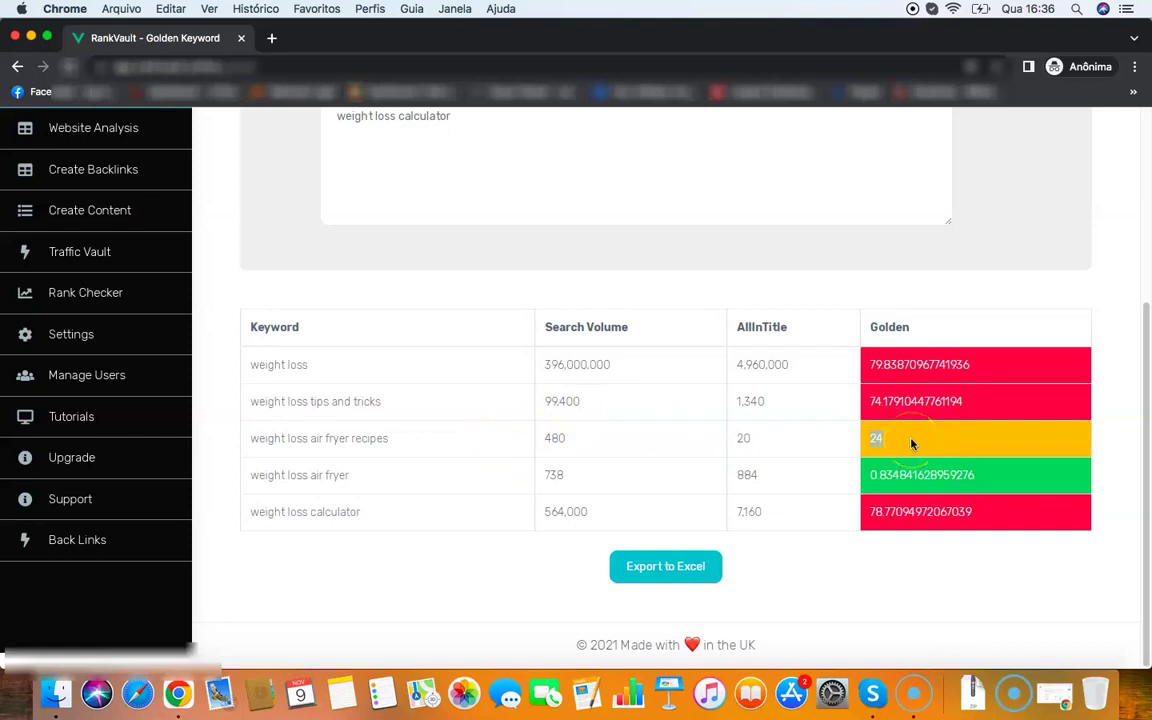
pyautogui.click(911, 443)
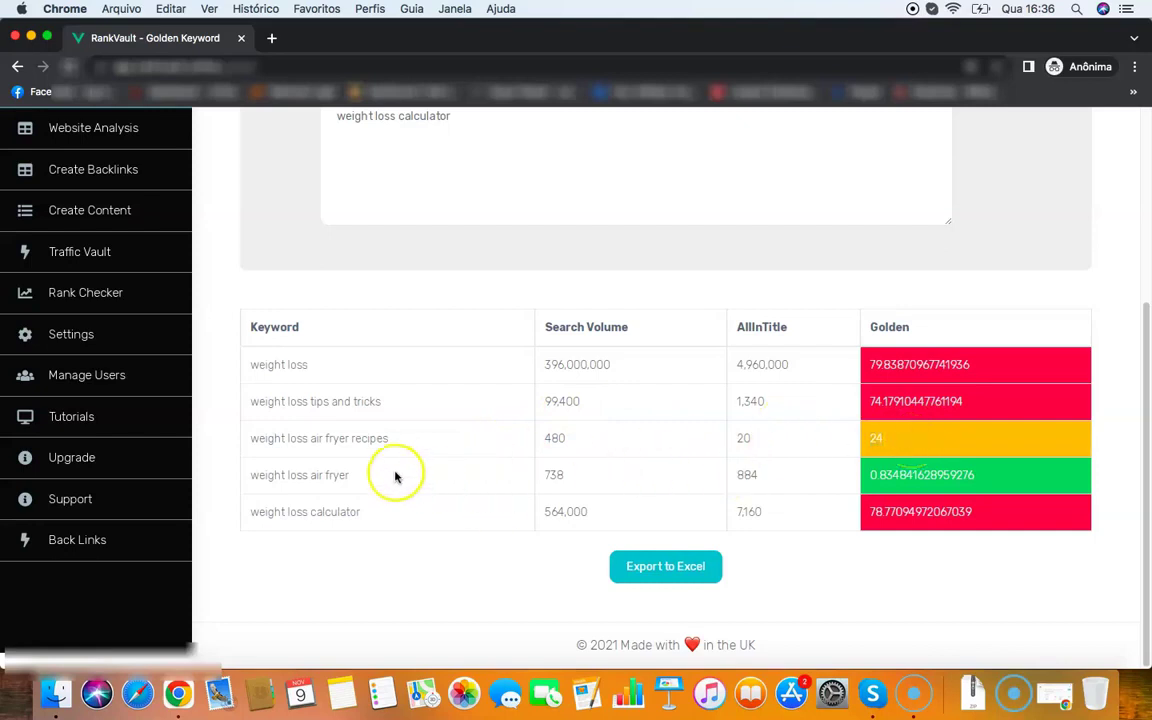
pyautogui.moveTo(872, 478); pyautogui.dragTo(833, 478)
pyautogui.click(990, 479)
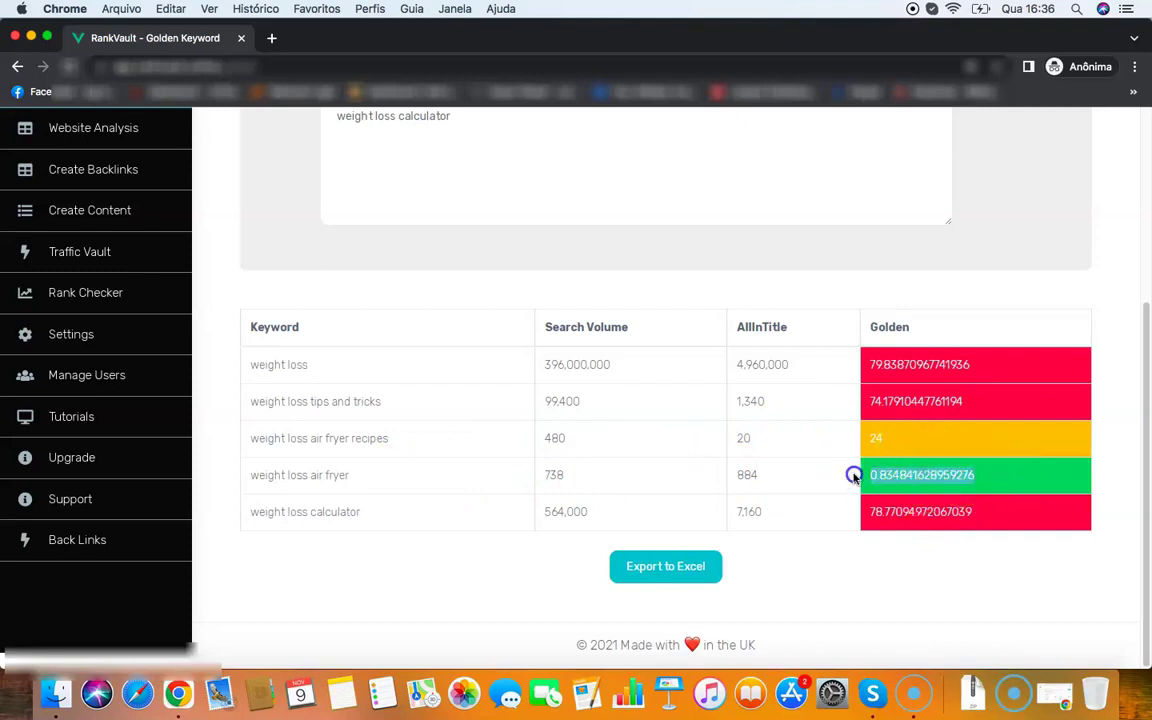
pyautogui.click(962, 480)
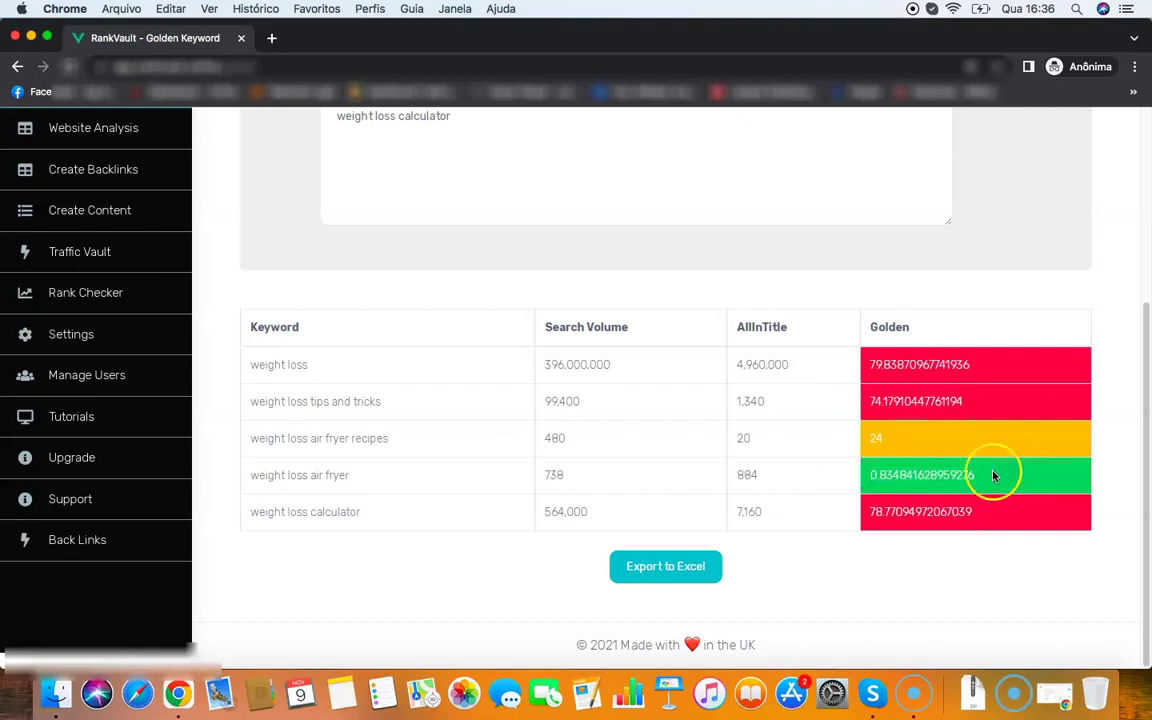
pyautogui.click(277, 471)
# Scroll through the Golden scores for the five weight loss keywords, ranging from 0.83 to 79.84
pyautogui.scroll(5, 586, 399)
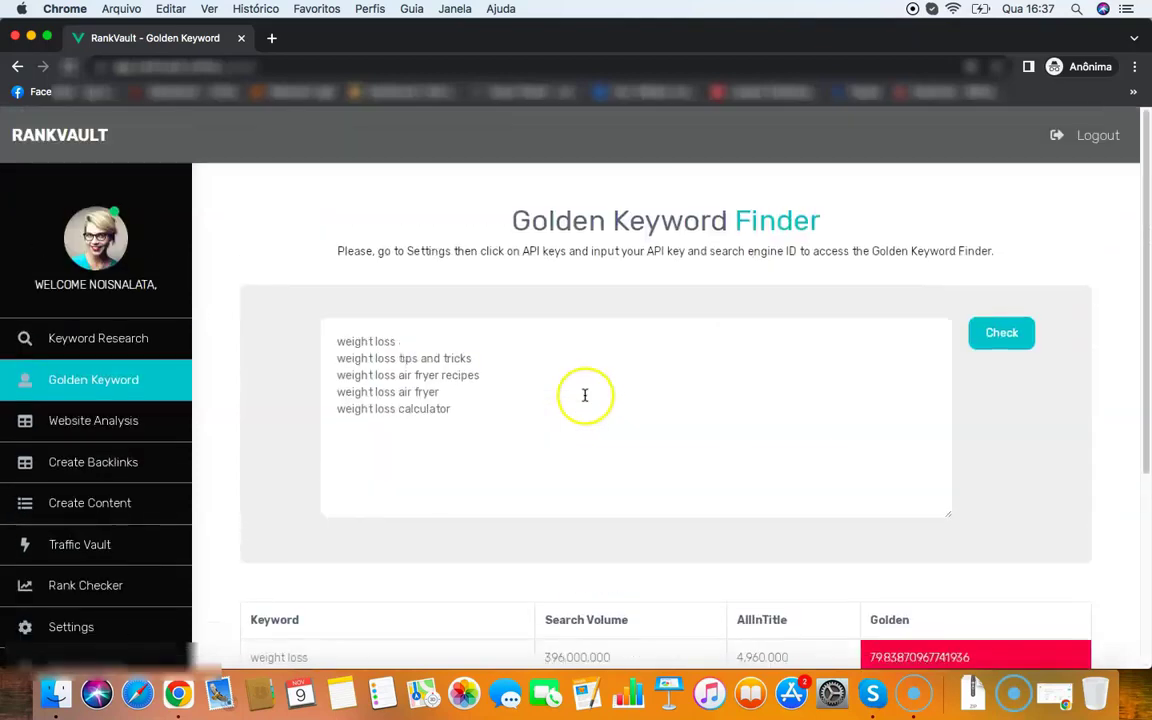
pyautogui.scroll(-5, 610, 393)
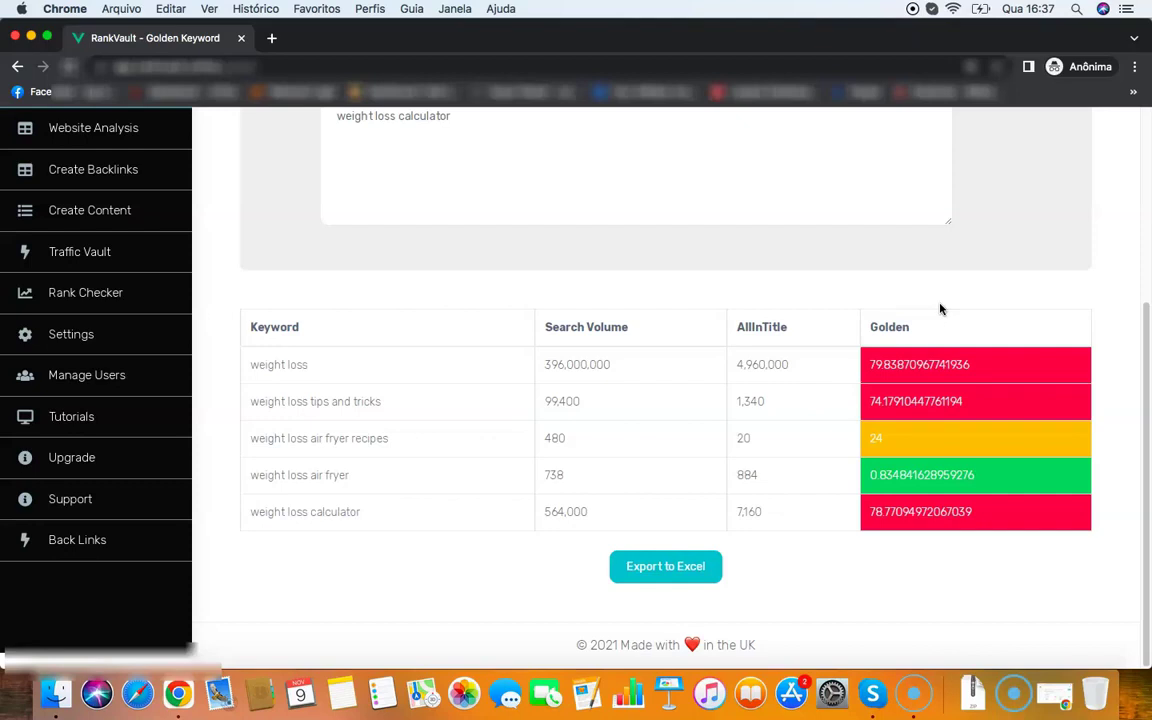
pyautogui.scroll(3, 668, 368)
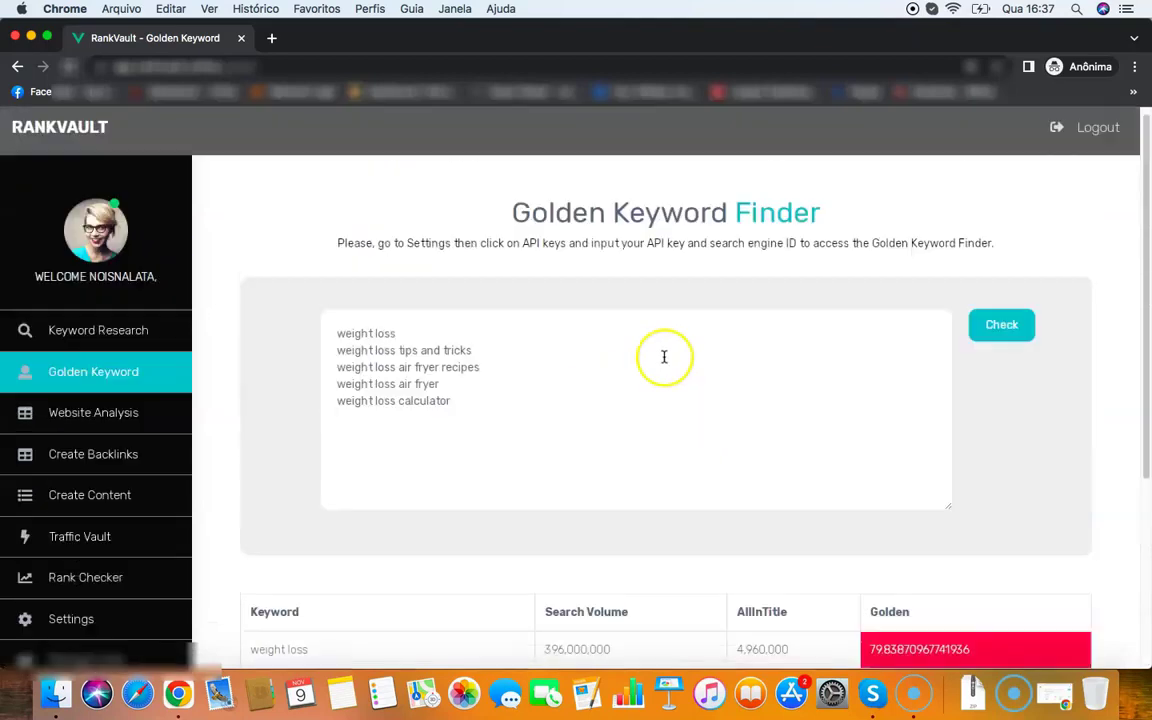
pyautogui.scroll(-3, 673, 358)
pyautogui.scroll(3, 674, 345)
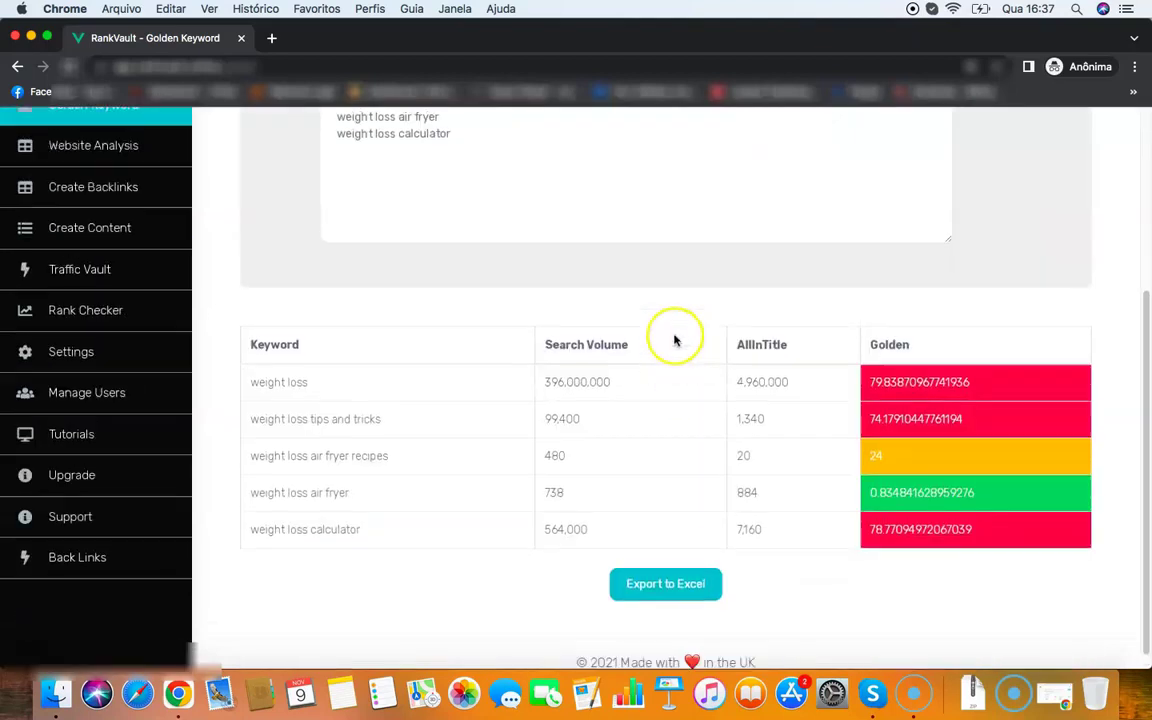
pyautogui.scroll(-1, 672, 330)
pyautogui.scroll(-3, 672, 329)
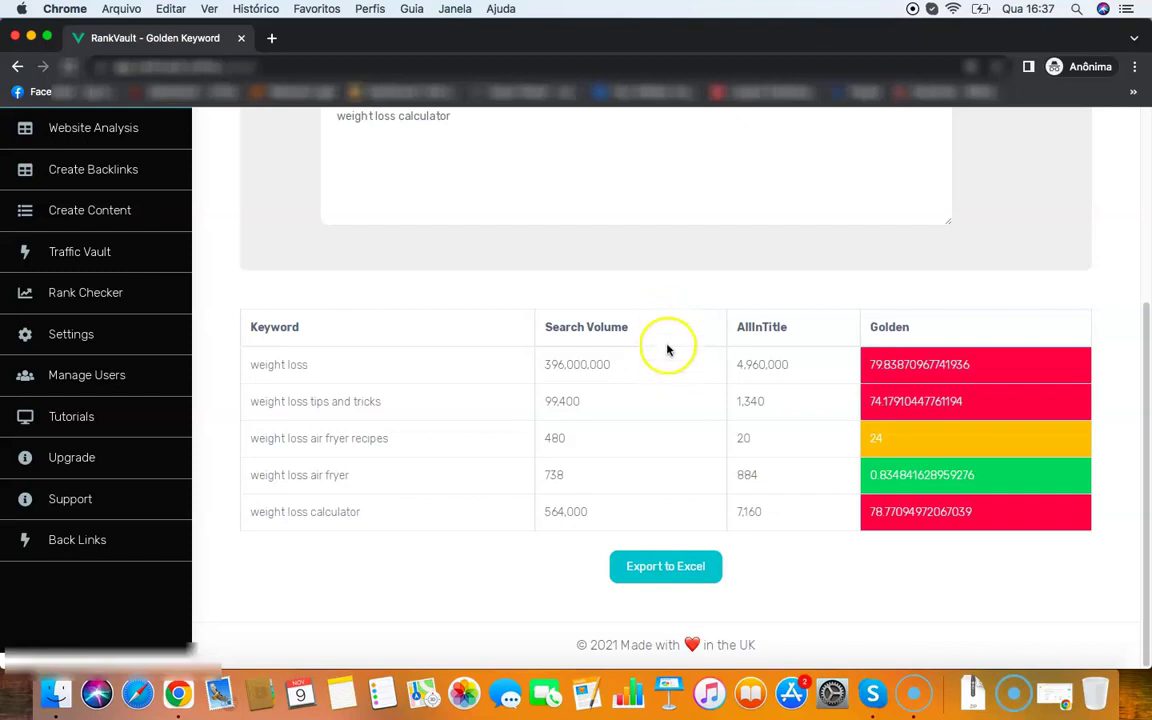
pyautogui.scroll(1, 666, 350)
pyautogui.scroll(6, 698, 370)
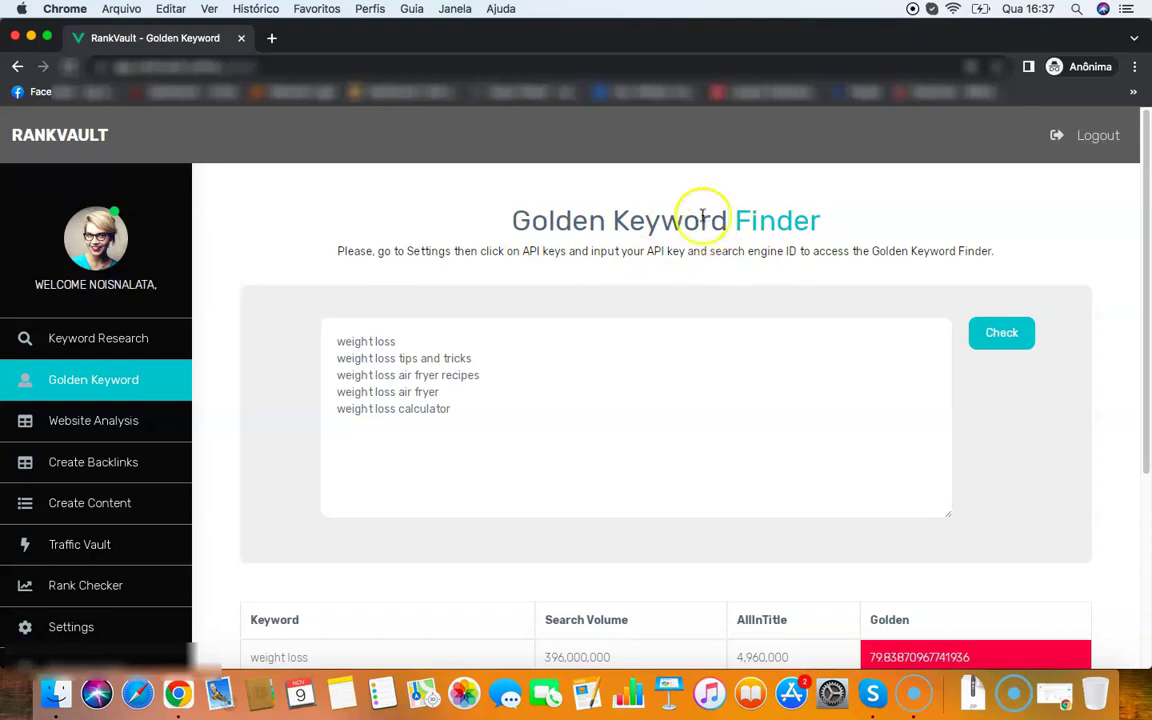
pyautogui.click(142, 420)
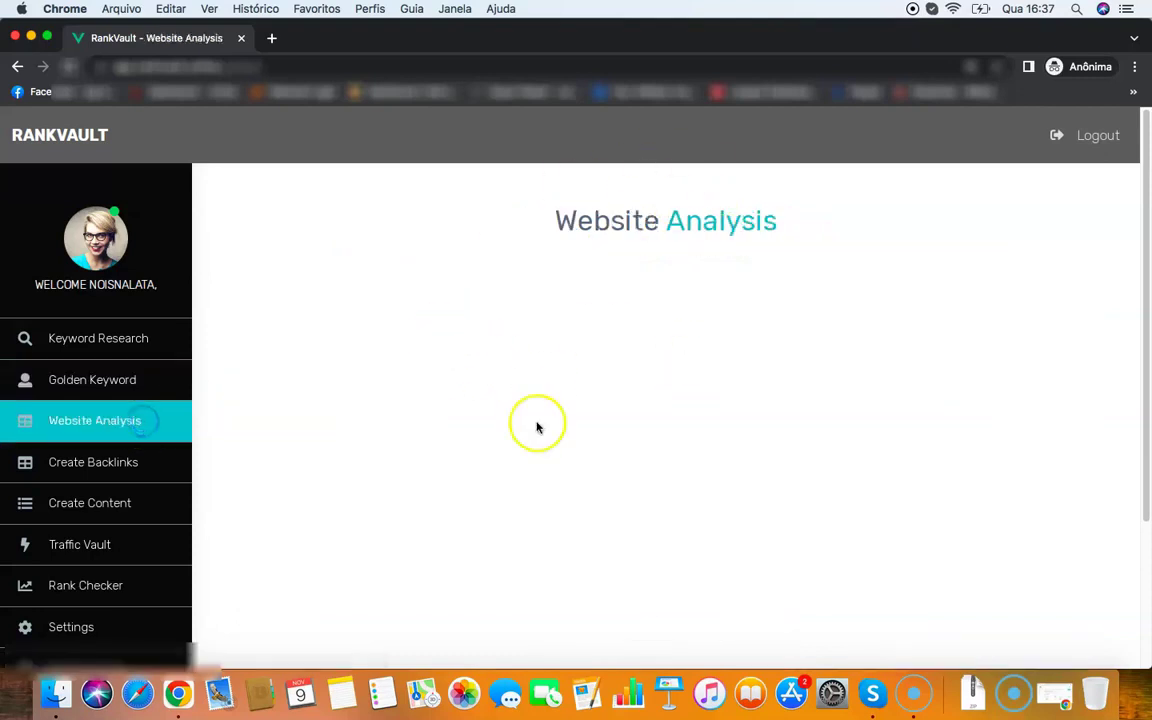
pyautogui.click(533, 330)
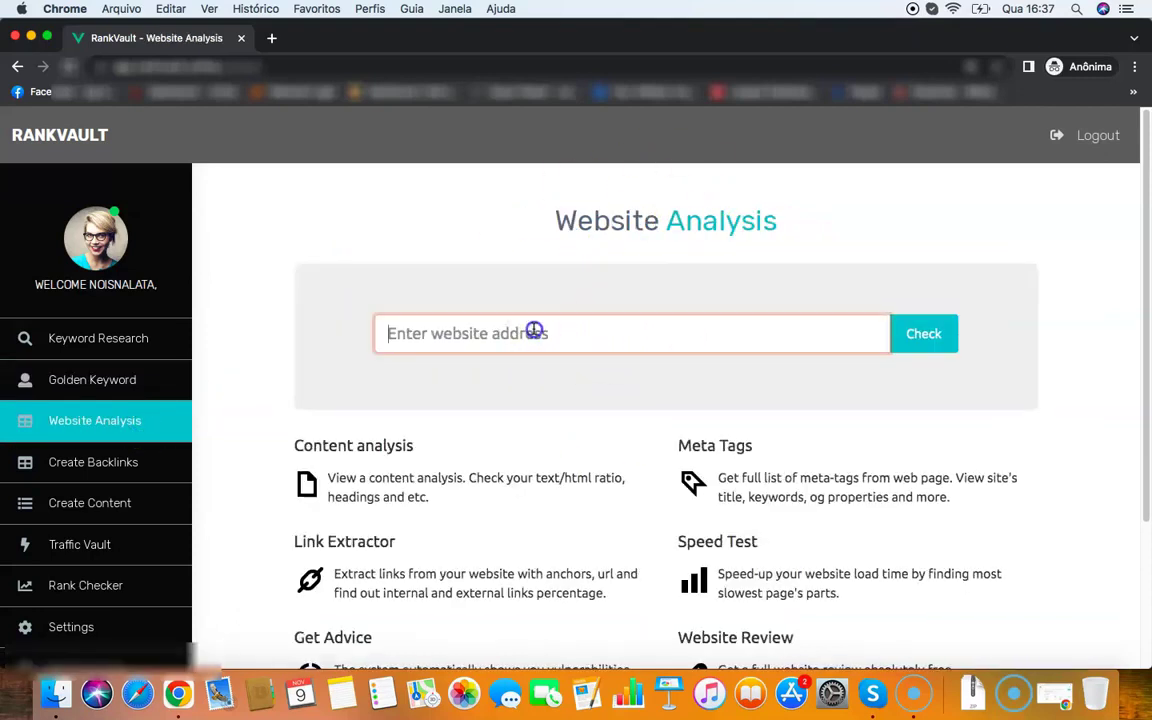
pyautogui.write('htt')
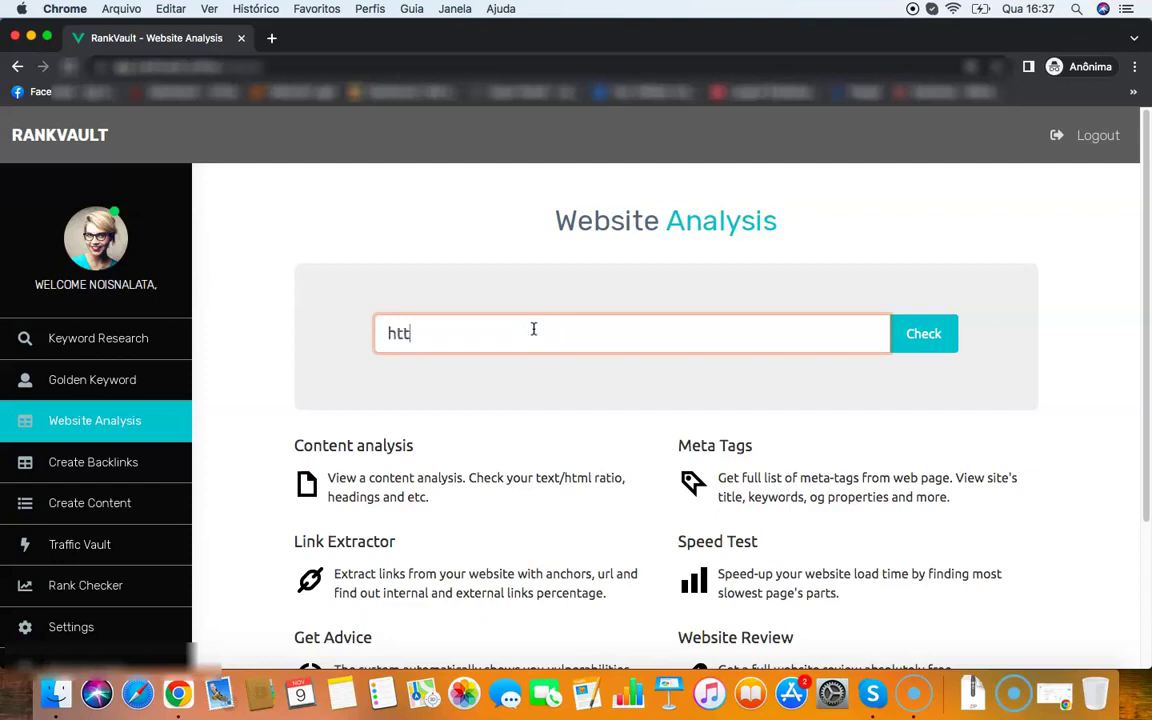
pyautogui.write('ps://pigreviews.com')
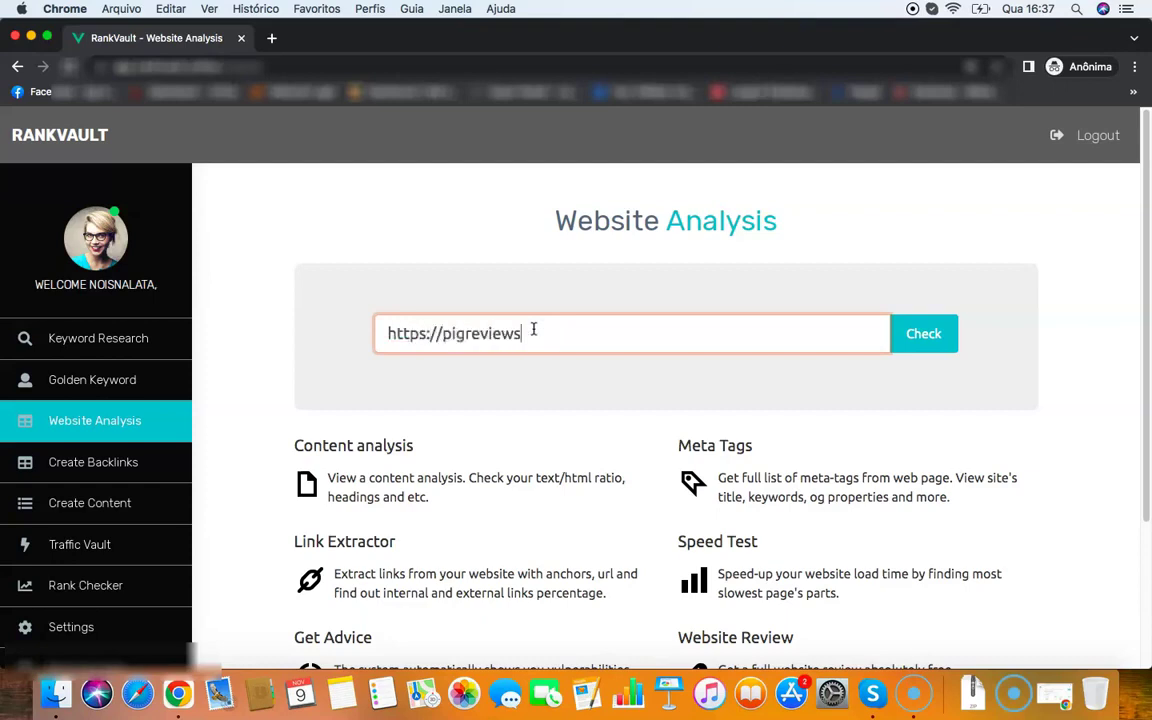
pyautogui.click(912, 345)
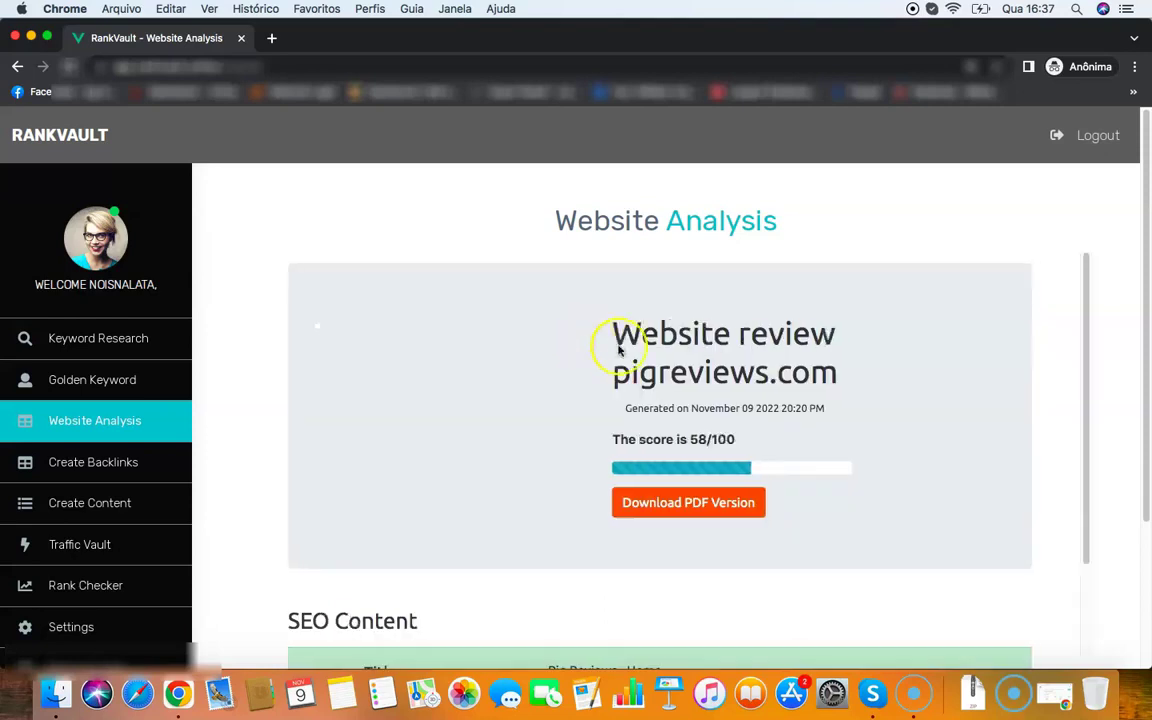
pyautogui.scroll(-8, 699, 347)
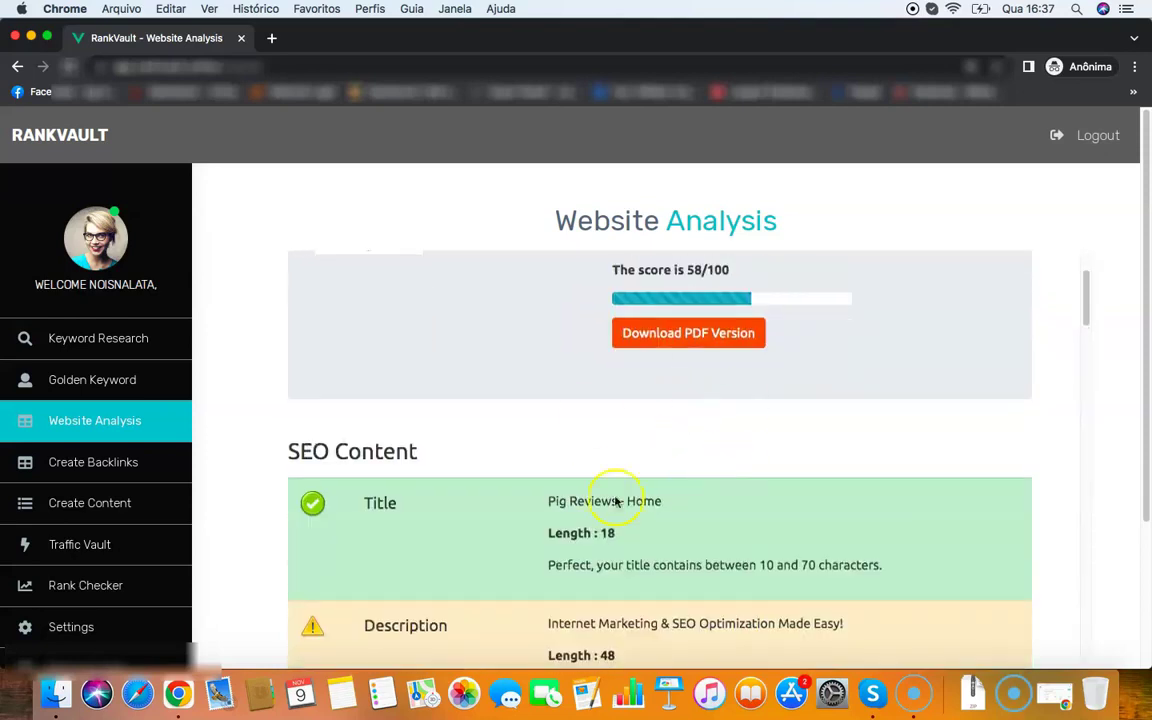
pyautogui.scroll(2, 576, 527)
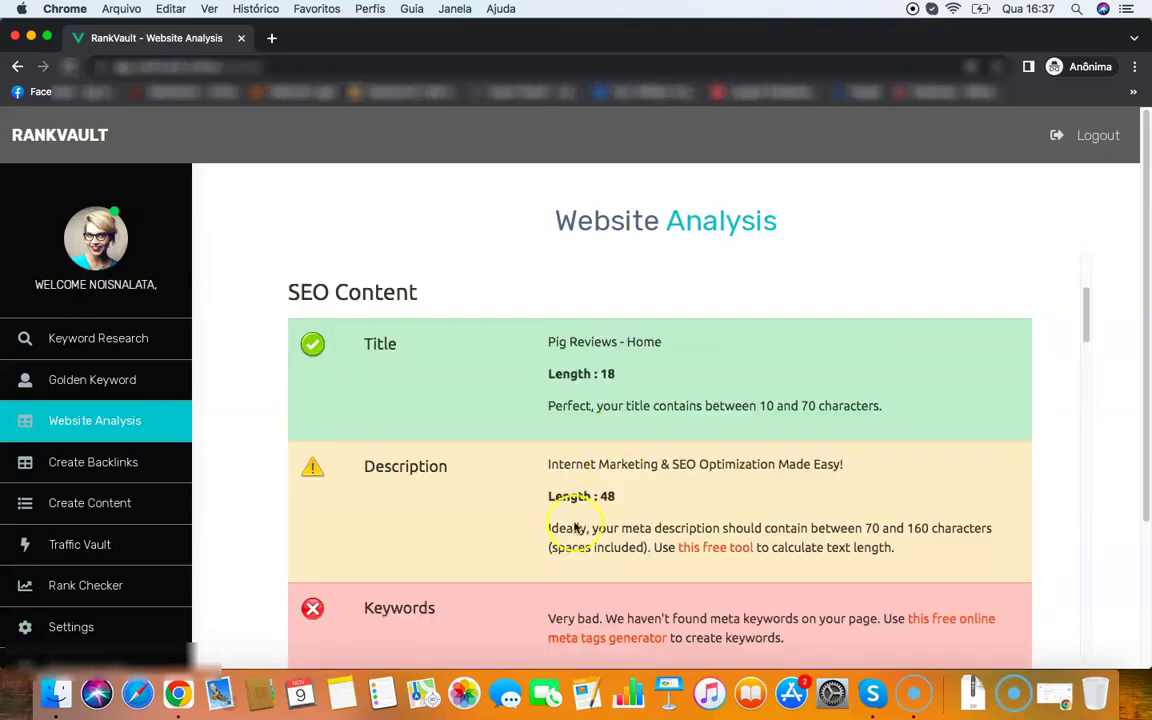
pyautogui.scroll(-10, 571, 463)
pyautogui.scroll(15, 569, 465)
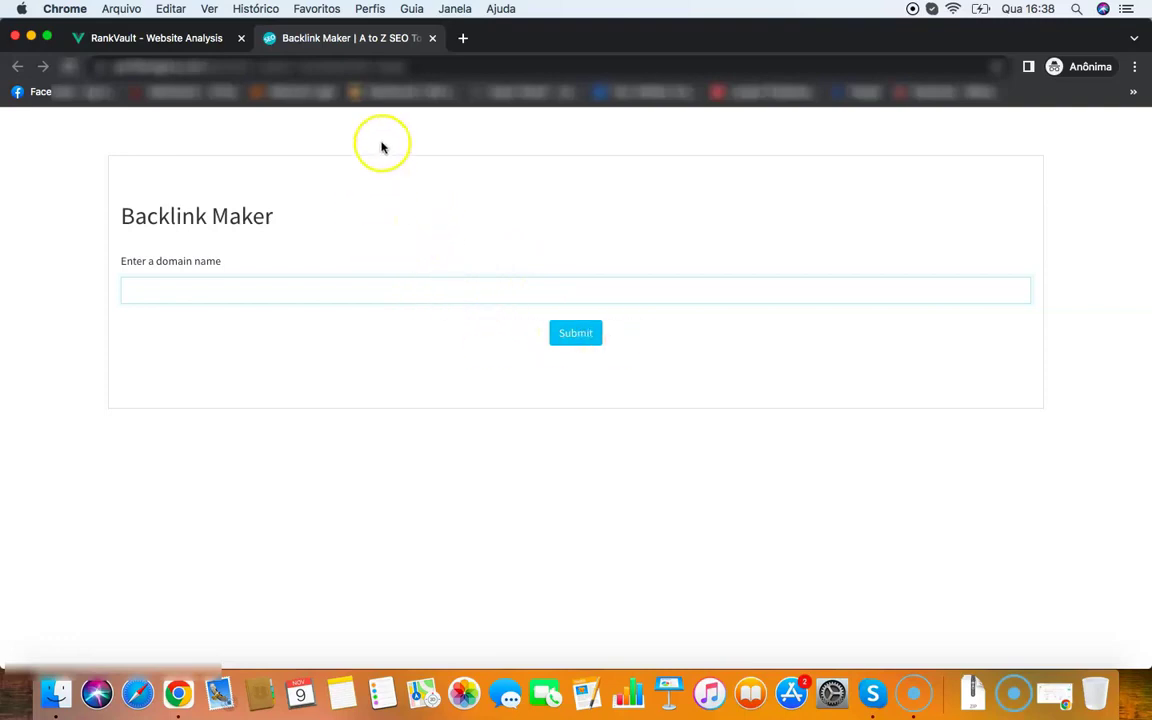
# Close the separate Backlink Maker browser tab, leaving RankVault open
pyautogui.click(201, 46)
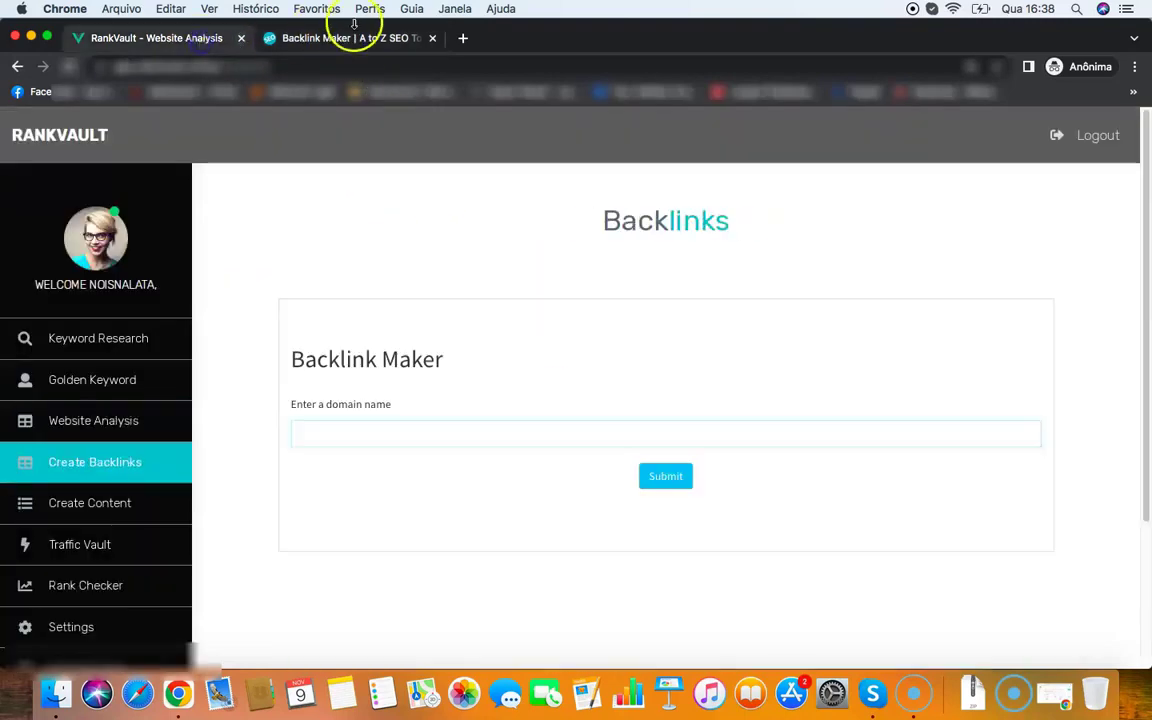
pyautogui.click(355, 40)
pyautogui.click(431, 38)
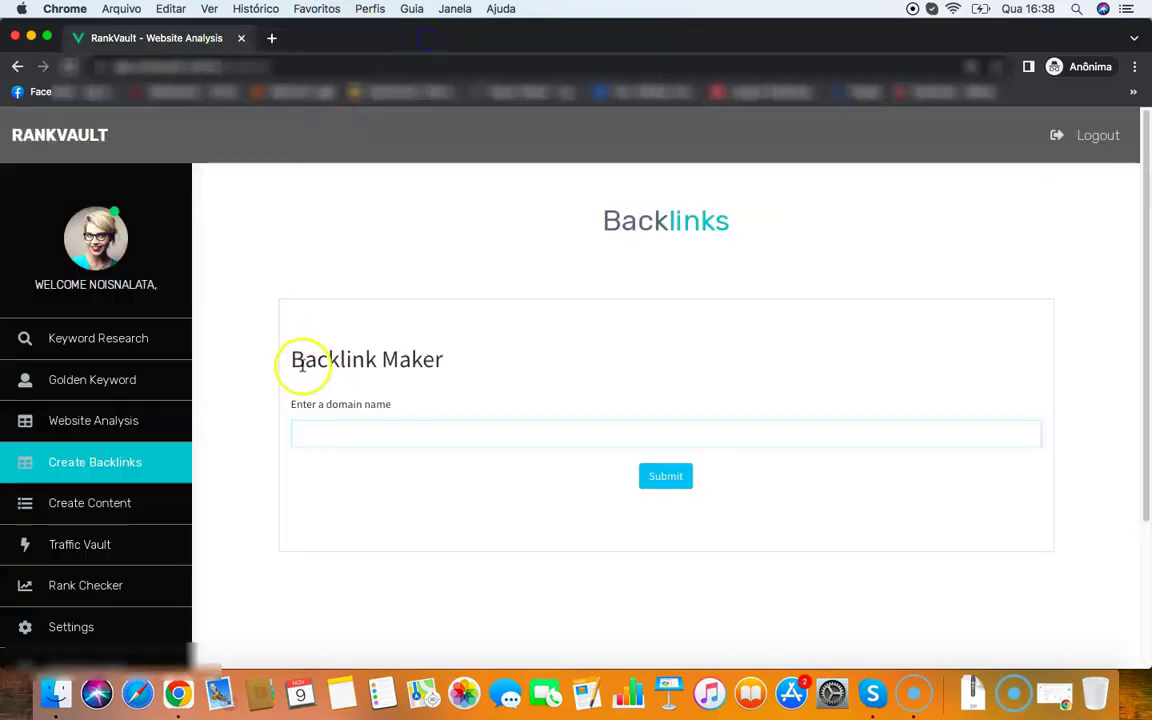
# Go to the Keyword Research page from the left sidebar
pyautogui.click(147, 340)
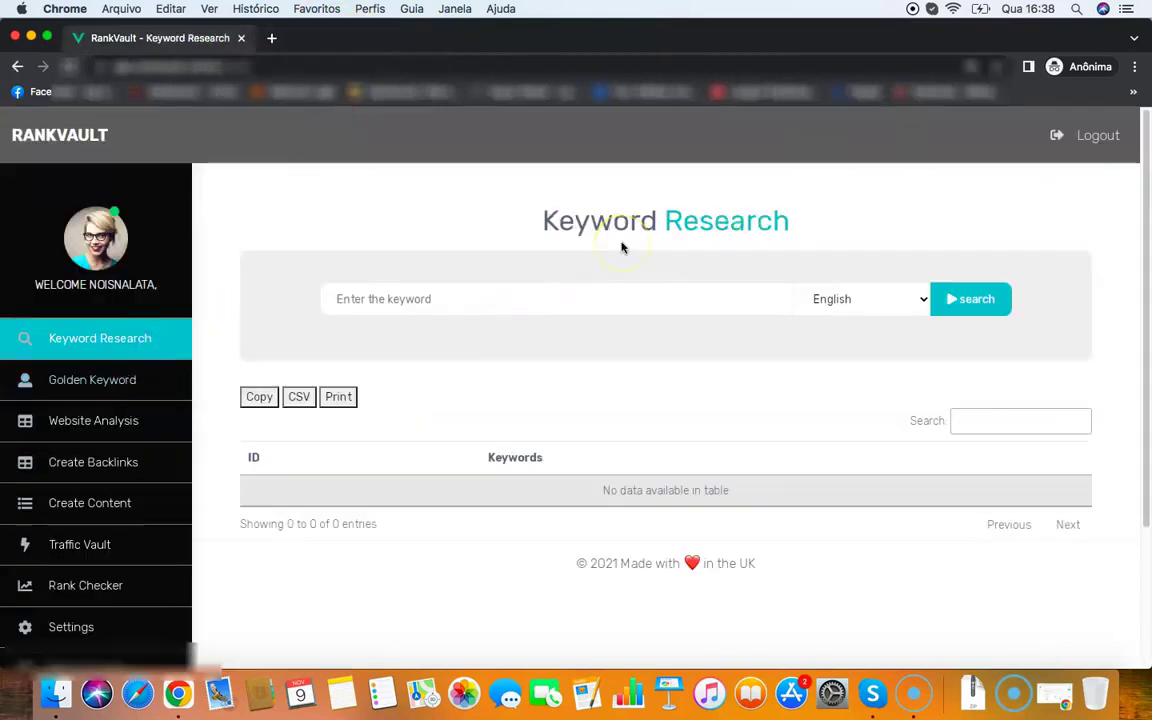